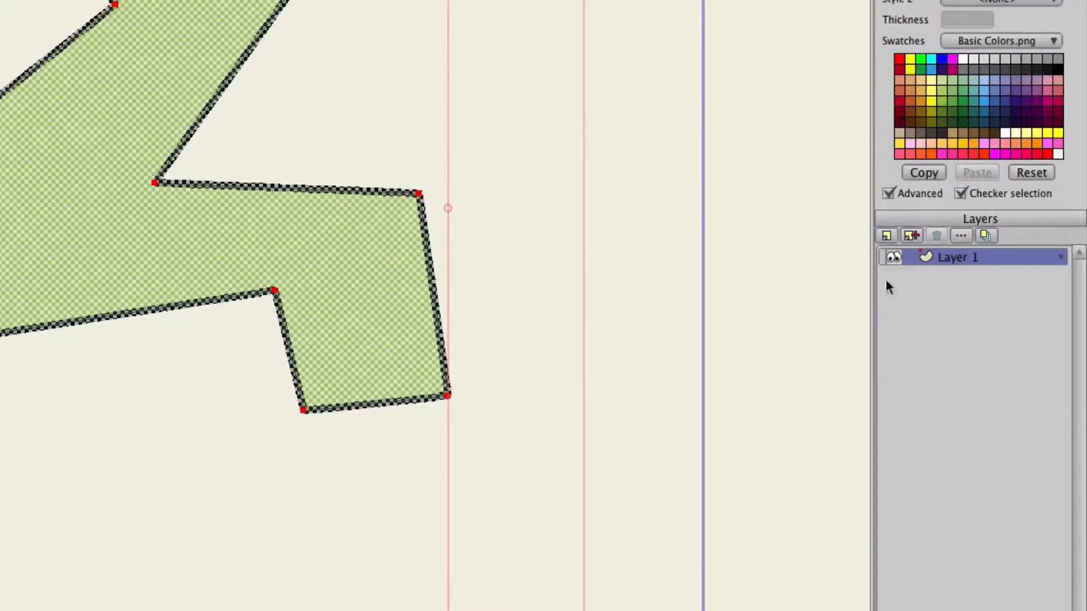
- Open the shadow and shading settings of Layer 1
{"action": "double_click", "coordinate": [957, 262]}
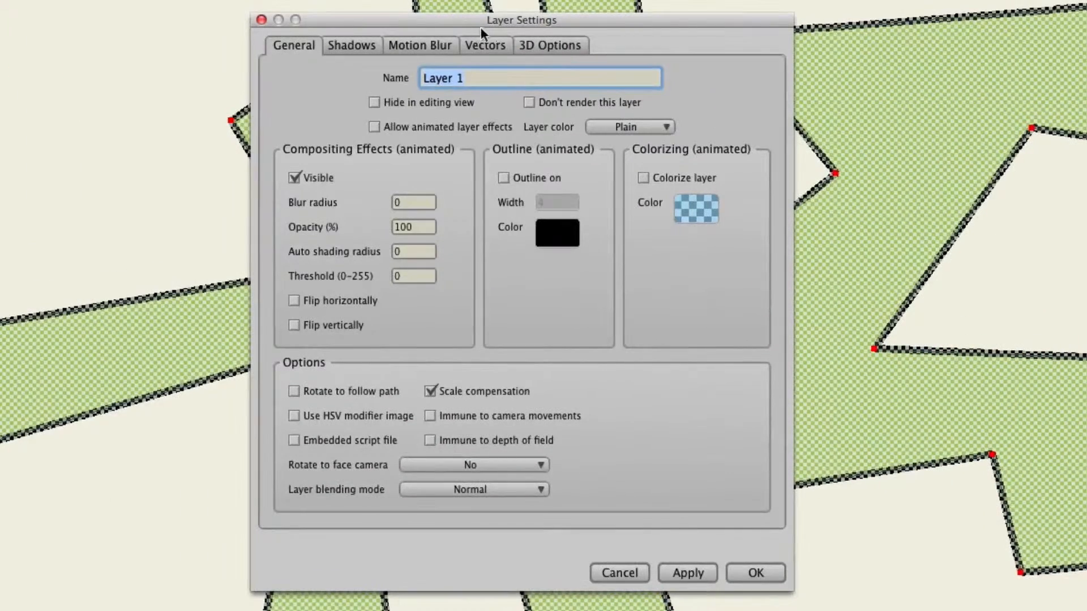
{"action": "left_click", "coordinate": [339, 42]}
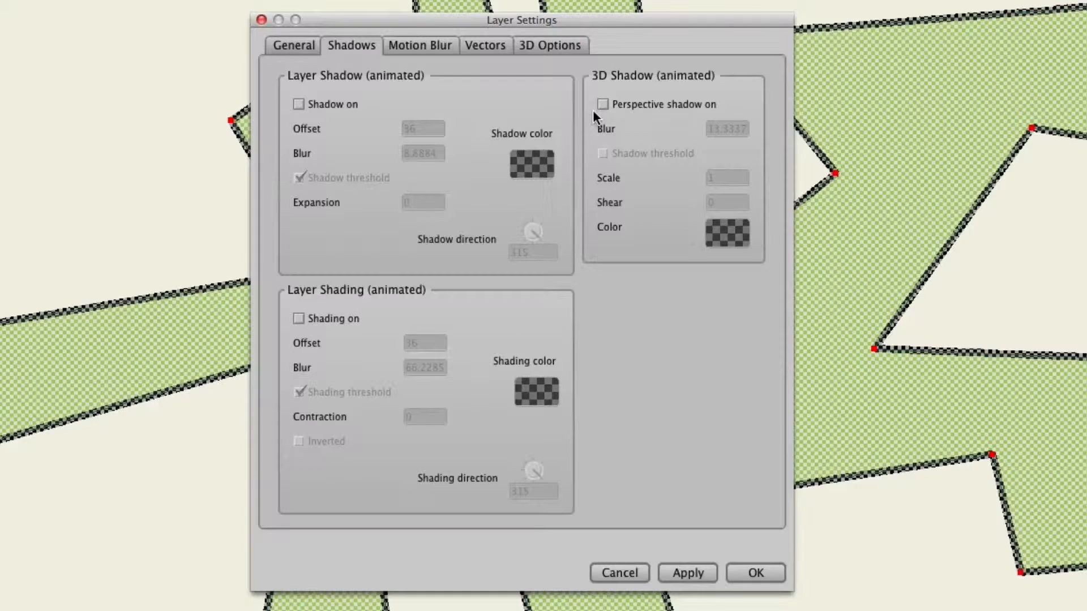
{"action": "left_click", "coordinate": [324, 105]}
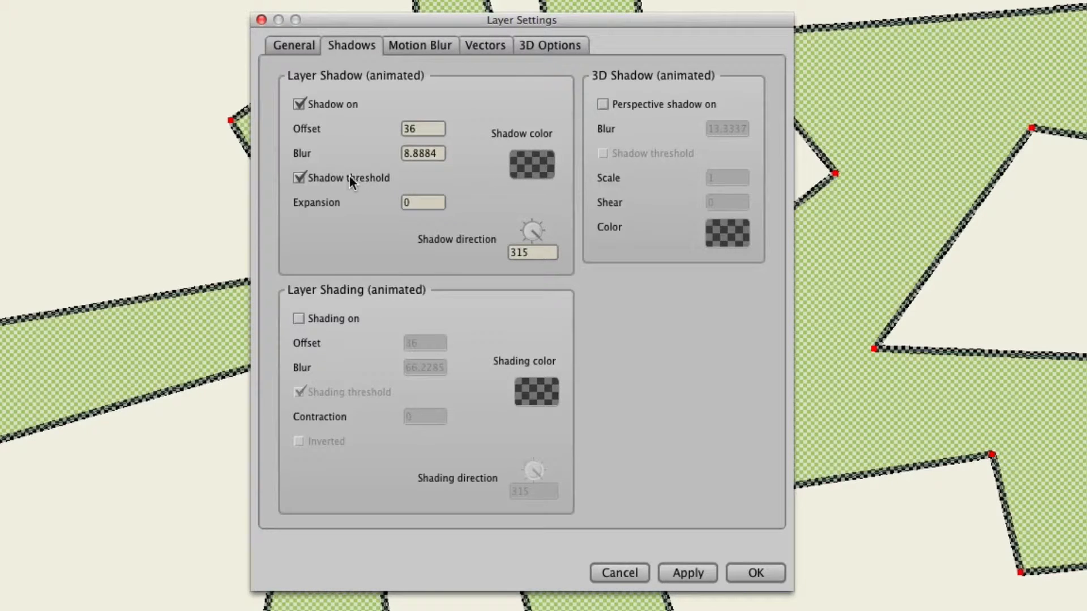
{"action": "left_click", "coordinate": [327, 321]}
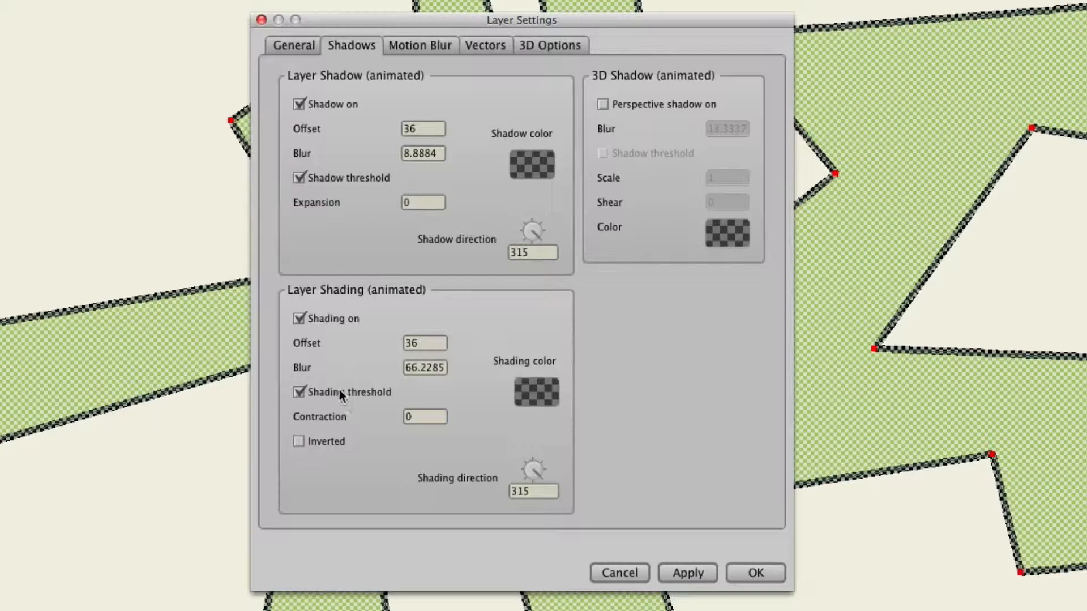
{"action": "left_click", "coordinate": [322, 318]}
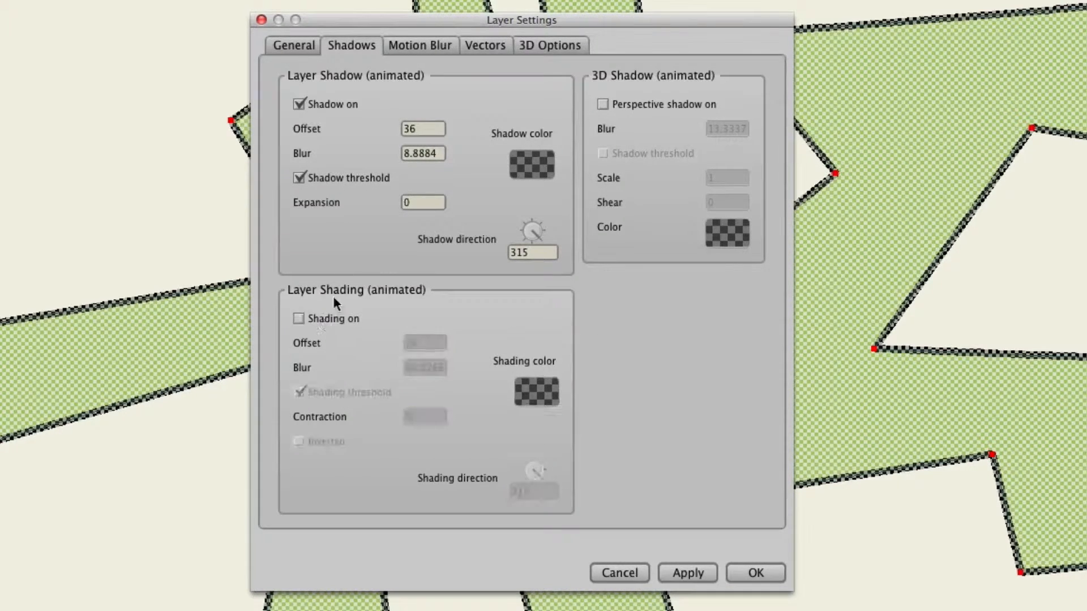
{"action": "left_click", "coordinate": [317, 104]}
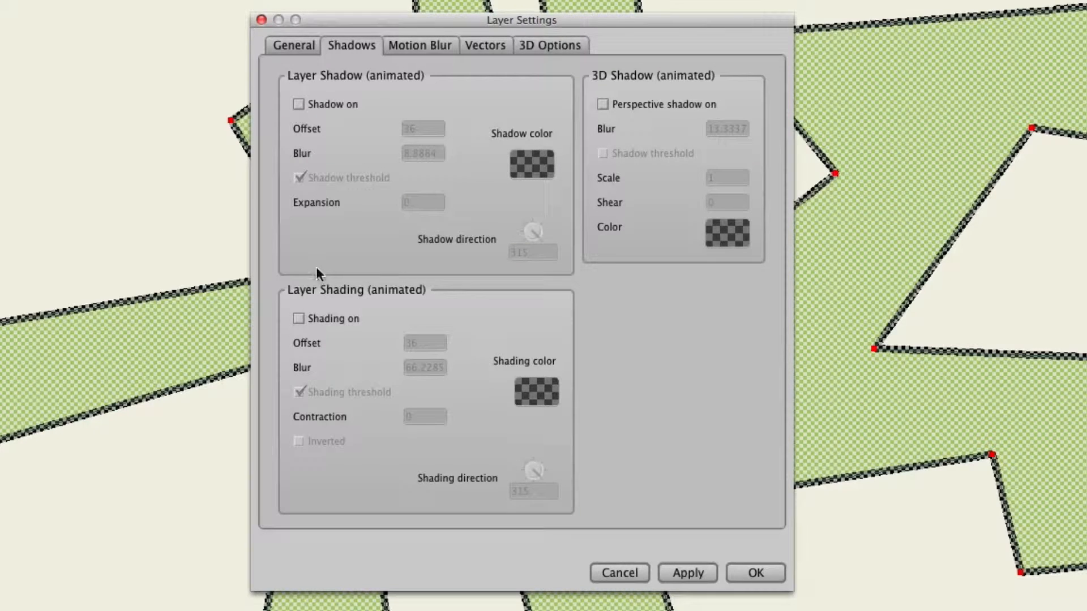
- Turn on layer shading for Layer 1 with a blur of 30 and the shading threshold off, and apply it
{"action": "left_click", "coordinate": [333, 319]}
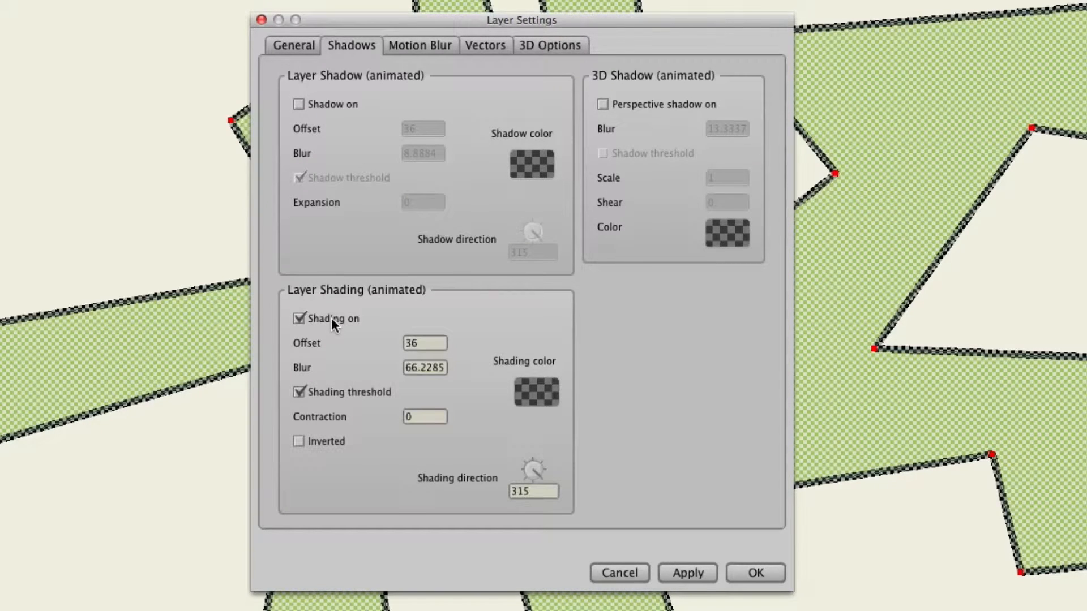
{"action": "double_click", "coordinate": [431, 369]}
{"action": "scroll", "coordinate": [431, 369], "scroll_direction": "up", "scroll_amount": 5}
{"action": "left_click", "coordinate": [349, 393]}
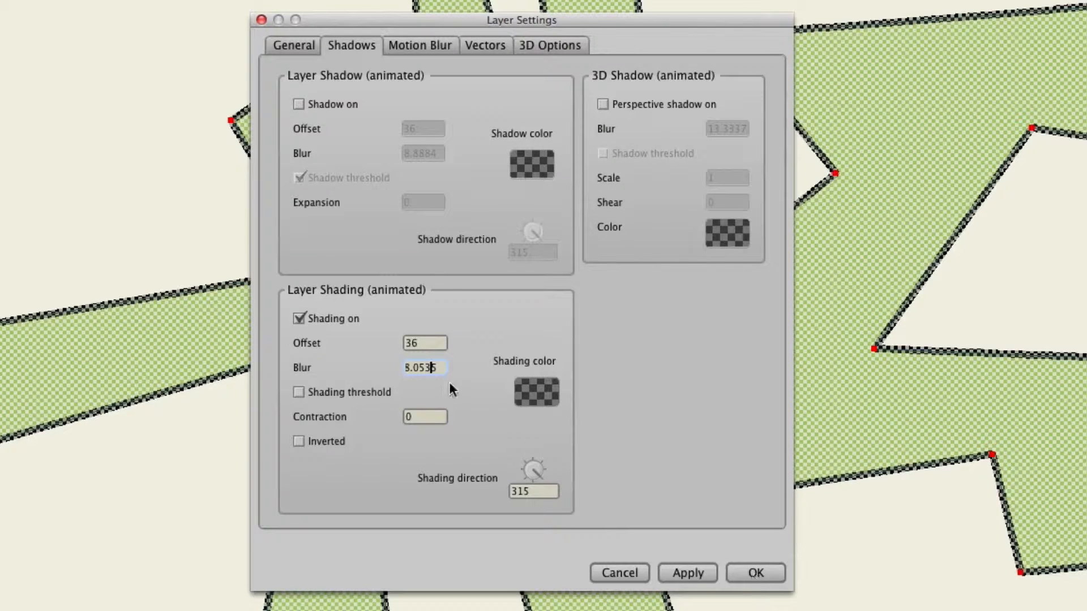
{"action": "left_click_drag", "start_coordinate": [427, 368], "coordinate": [383, 369]}
{"action": "left_click", "coordinate": [433, 367]}
{"action": "left_click", "coordinate": [443, 368]}
{"action": "type", "text": "30"}
{"action": "left_click", "coordinate": [678, 579]}
{"action": "left_click", "coordinate": [737, 572]}
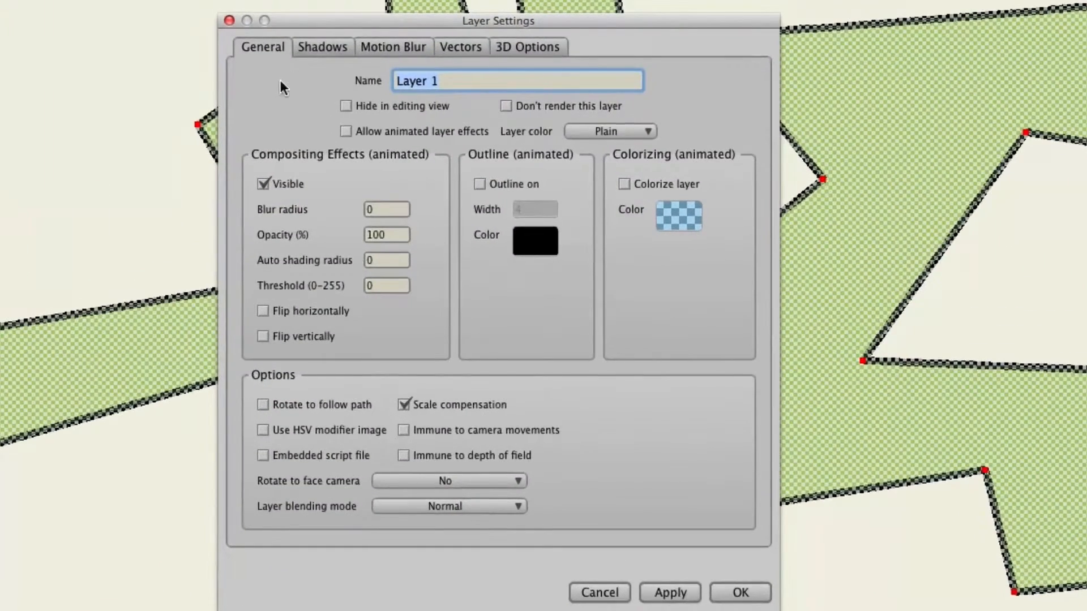
- Set the layer shading blur of Layer 1 to 0 and confirm the layer settings
{"action": "left_click", "coordinate": [425, 71]}
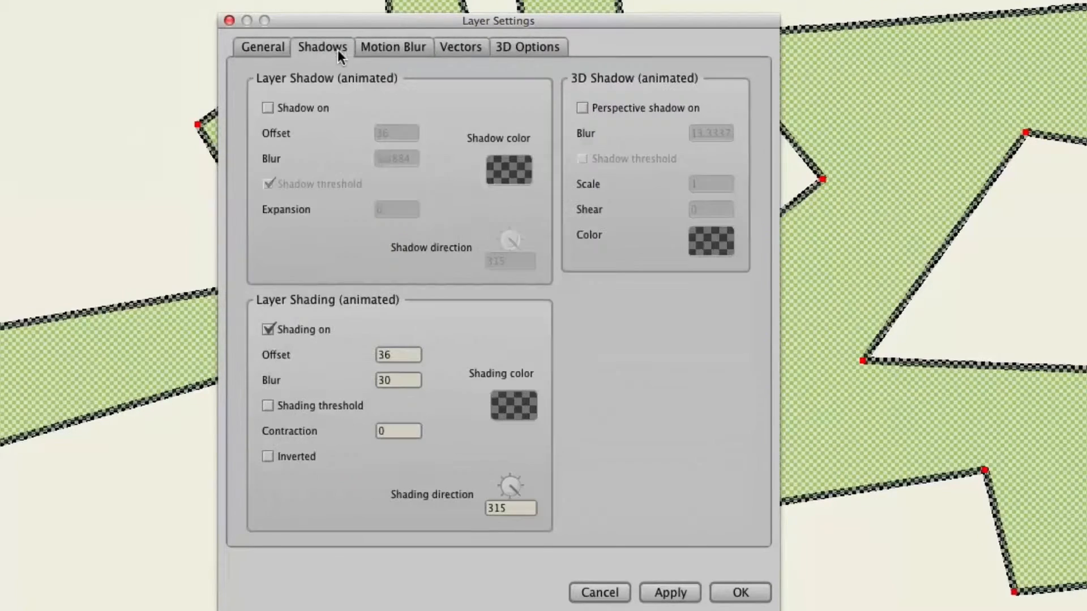
{"action": "double_click", "coordinate": [401, 377]}
{"action": "type", "text": "0"}
{"action": "left_click", "coordinate": [741, 593]}
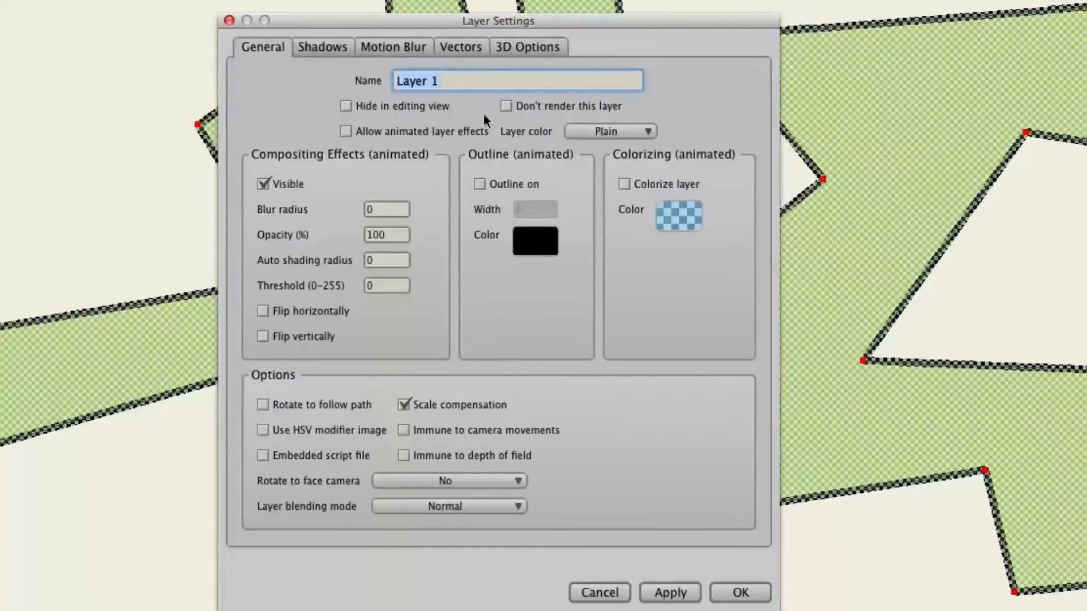
- Set the layer shading blur of Layer 1 to 30 and enable the shading threshold
{"action": "left_click", "coordinate": [315, 48]}
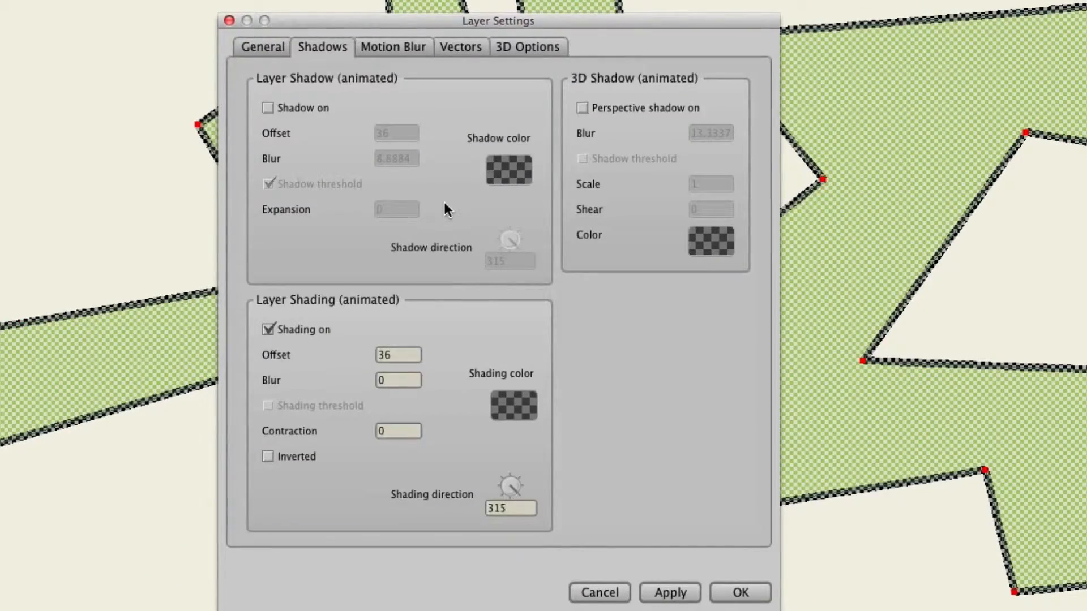
{"action": "left_click", "coordinate": [388, 380]}
{"action": "key", "text": "BackSpace"}
{"action": "type", "text": "30"}
{"action": "left_click", "coordinate": [398, 355]}
{"action": "left_click", "coordinate": [395, 381]}
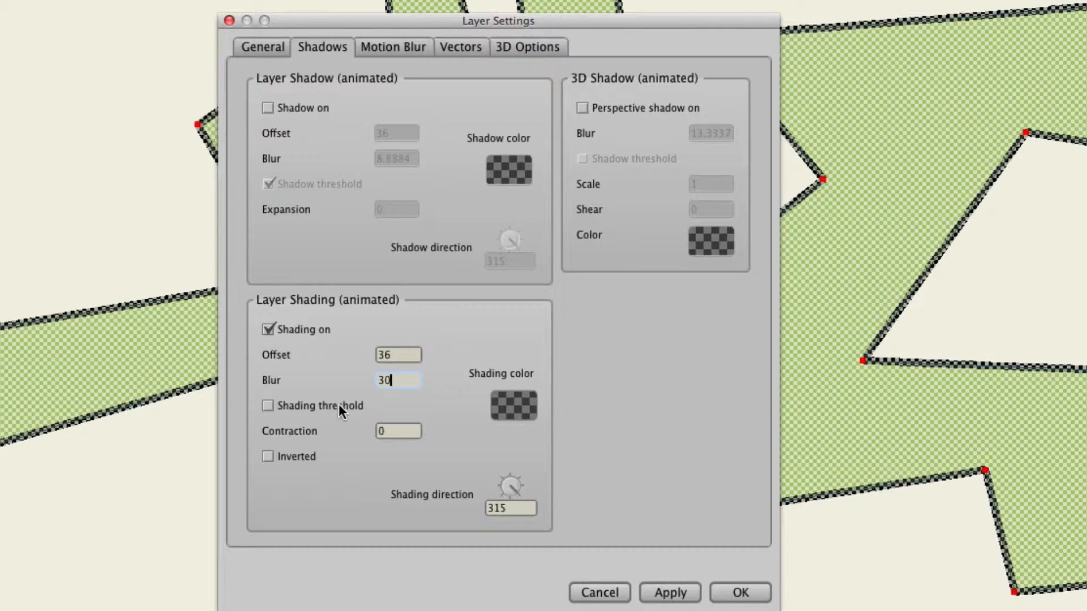
{"action": "left_click", "coordinate": [314, 405]}
{"action": "left_click", "coordinate": [741, 593]}
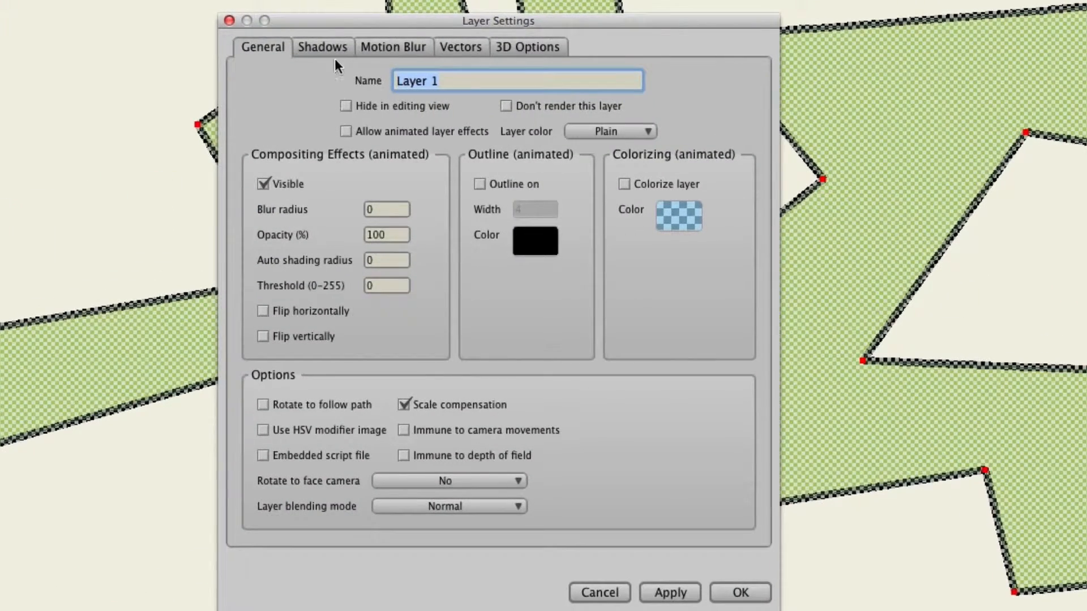
- Set the layer shading blur of Layer 1 to 100 and confirm the layer settings
{"action": "left_click", "coordinate": [335, 54]}
{"action": "left_click", "coordinate": [378, 379]}
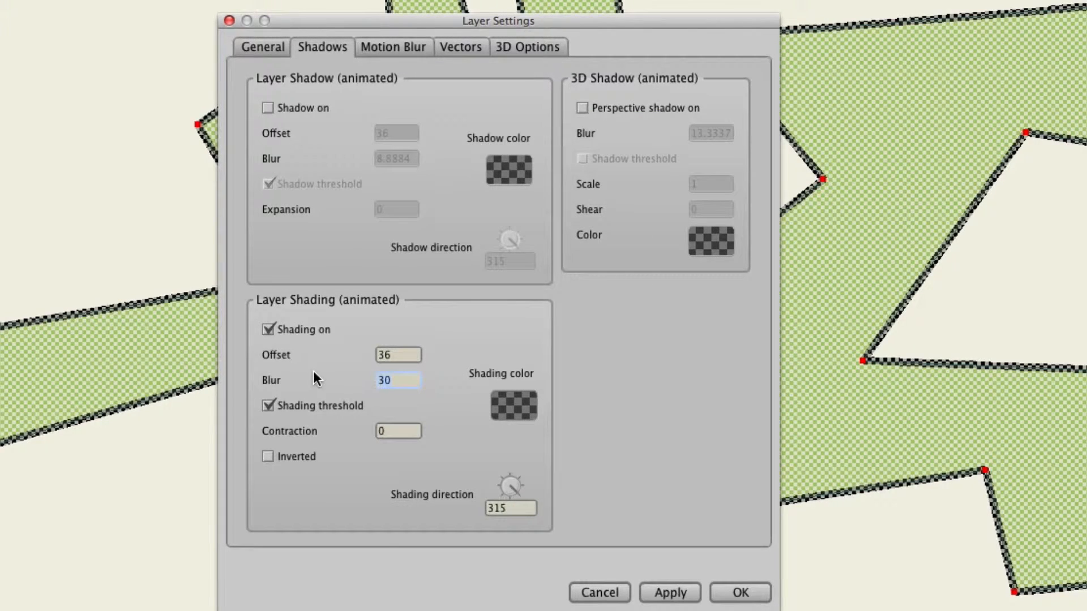
{"action": "type", "text": "100"}
{"action": "left_click", "coordinate": [758, 593]}
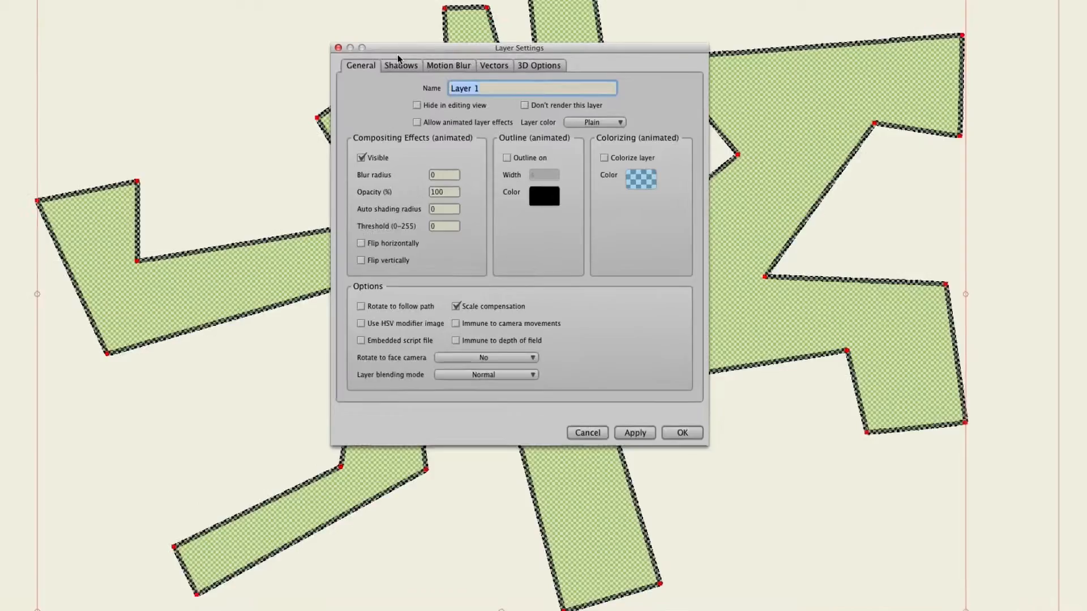
- Turn off layer shading for Layer 1 and confirm the layer settings
{"action": "left_click", "coordinate": [396, 68]}
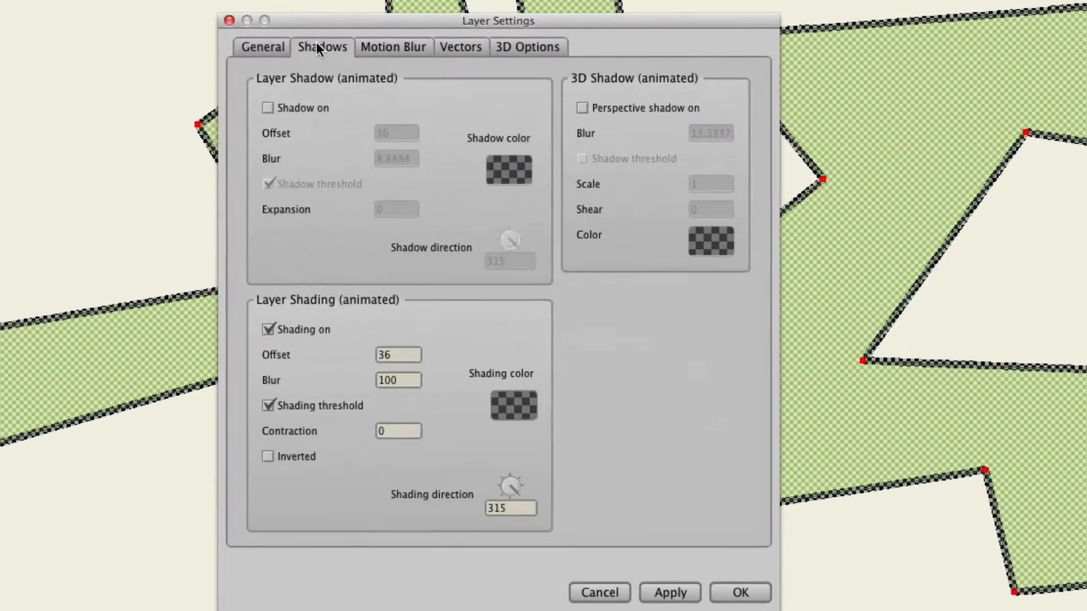
{"action": "left_click", "coordinate": [281, 328]}
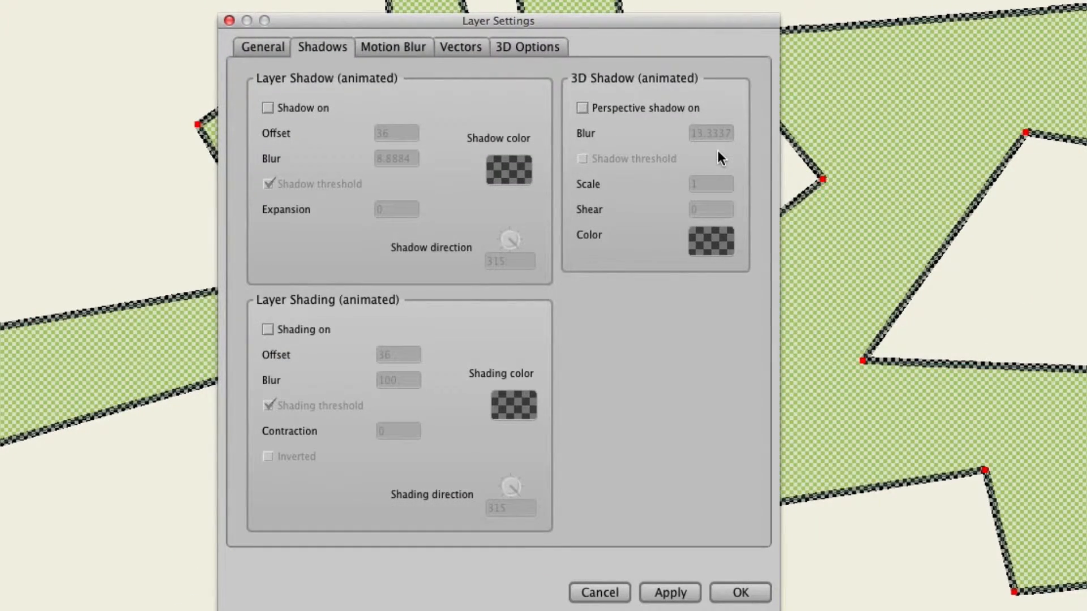
{"action": "left_click", "coordinate": [756, 593]}
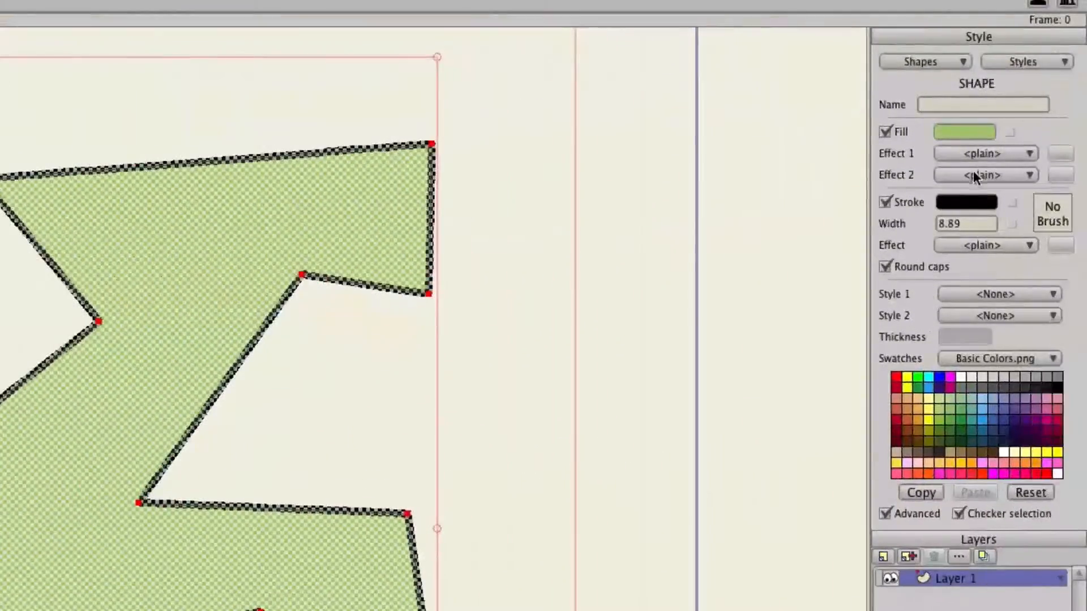
- Apply the Shaded effect to the green shape's fill, comparing it with and without the threshold and leaving the threshold off
{"action": "left_click", "coordinate": [983, 155]}
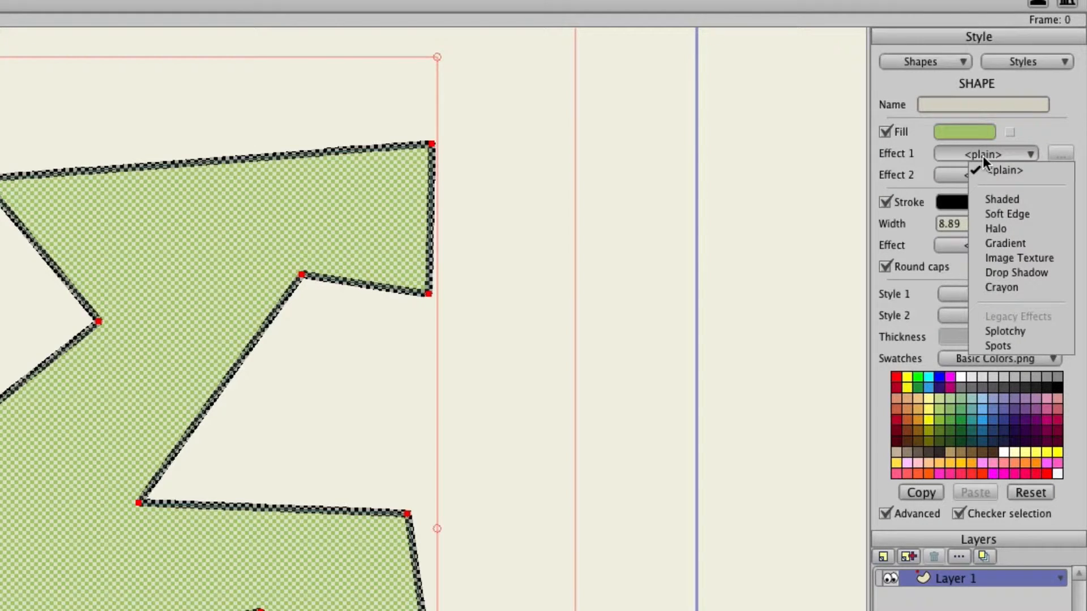
{"action": "left_click", "coordinate": [1002, 201]}
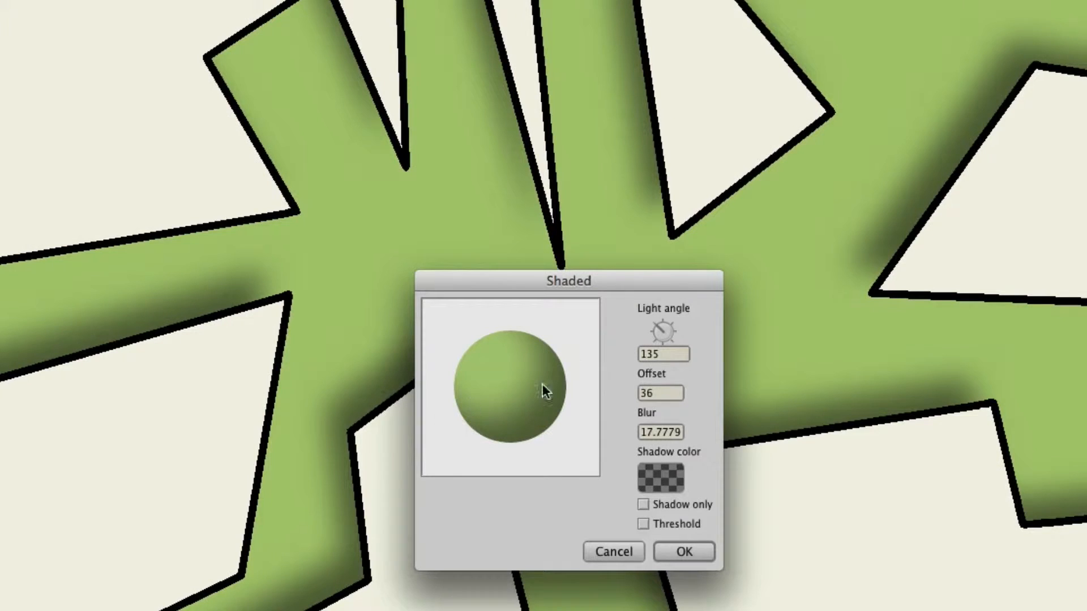
{"action": "left_click", "coordinate": [673, 432]}
{"action": "left_click", "coordinate": [645, 526]}
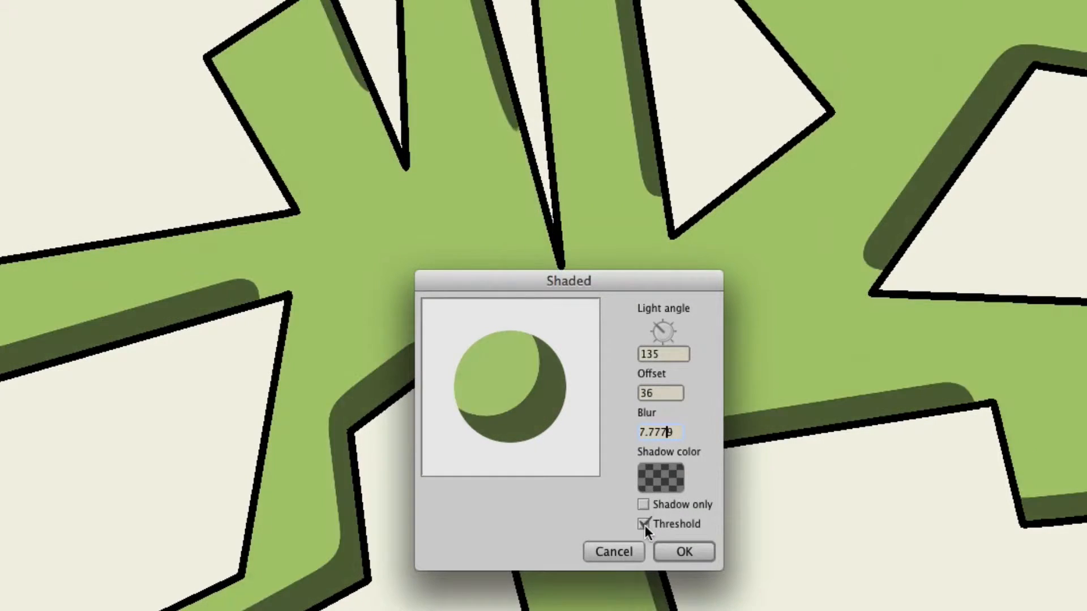
{"action": "left_click", "coordinate": [644, 526]}
{"action": "left_click", "coordinate": [644, 526]}
{"action": "left_click", "coordinate": [644, 525]}
{"action": "left_click", "coordinate": [645, 524]}
{"action": "left_click", "coordinate": [645, 524]}
{"action": "left_click", "coordinate": [644, 524]}
{"action": "left_click", "coordinate": [680, 541]}
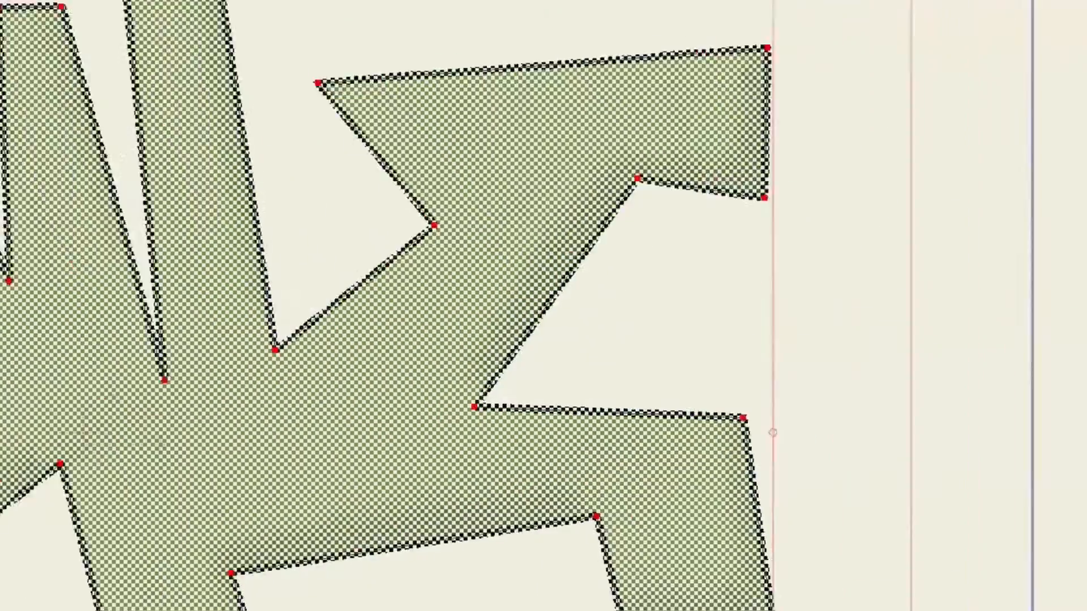
- Change the shape's first fill effect to Soft Edge with a blur radius of 20 and the threshold enabled
{"action": "left_click", "coordinate": [989, 153]}
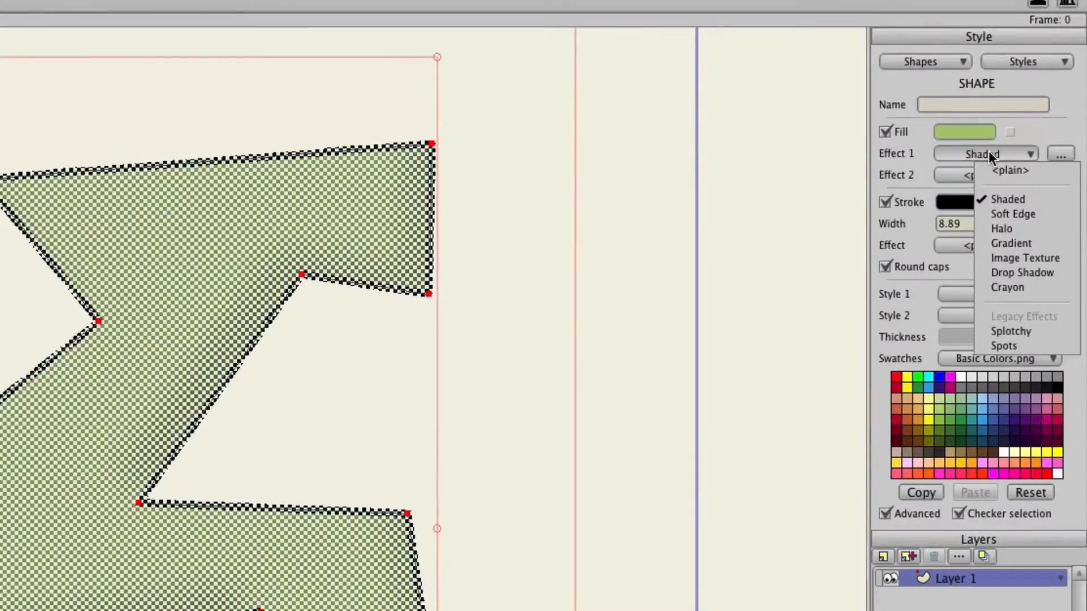
{"action": "left_click", "coordinate": [1000, 214]}
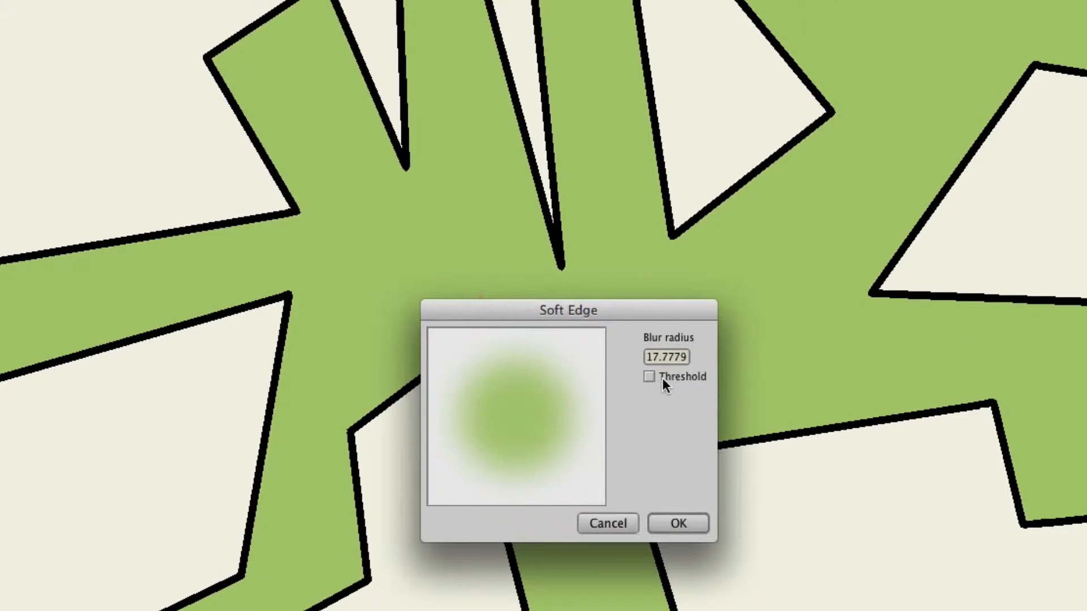
{"action": "left_click", "coordinate": [649, 377]}
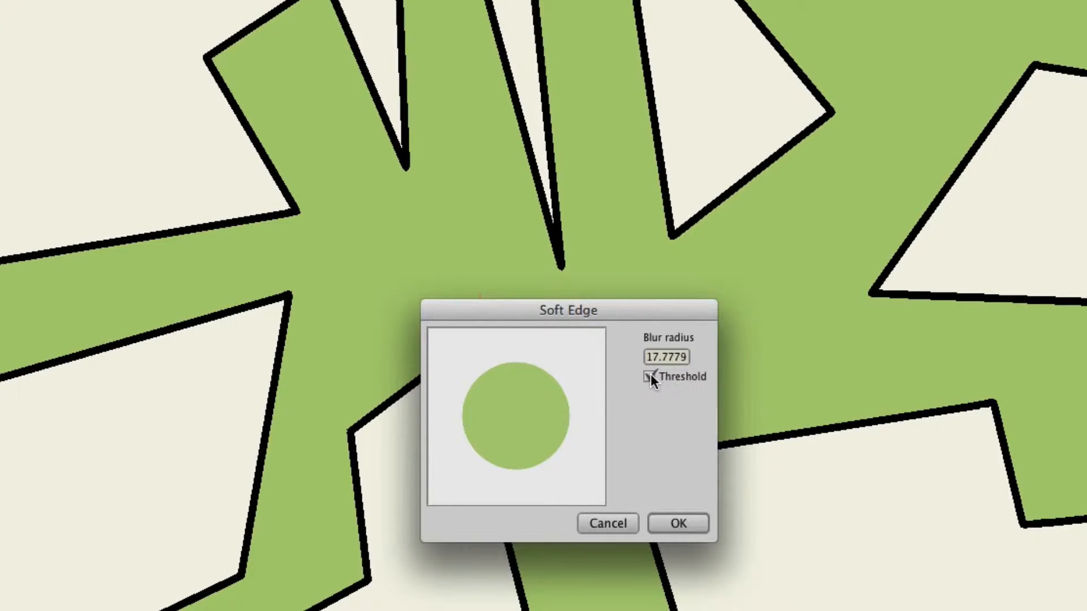
{"action": "left_click", "coordinate": [649, 377]}
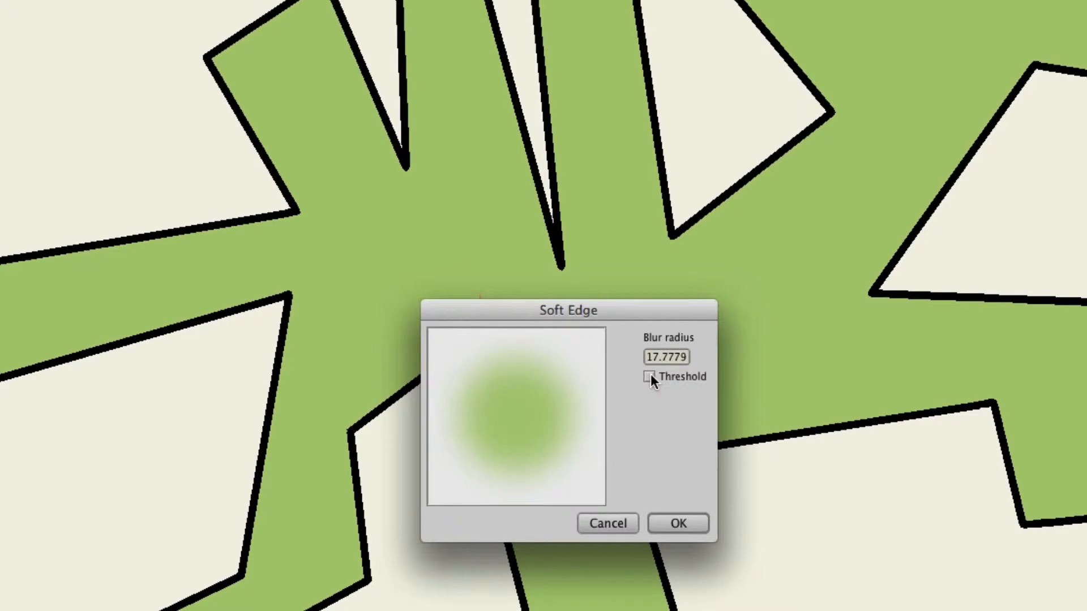
{"action": "left_click_drag", "start_coordinate": [687, 357], "coordinate": [549, 352]}
{"action": "type", "text": "20"}
{"action": "left_click", "coordinate": [649, 377]}
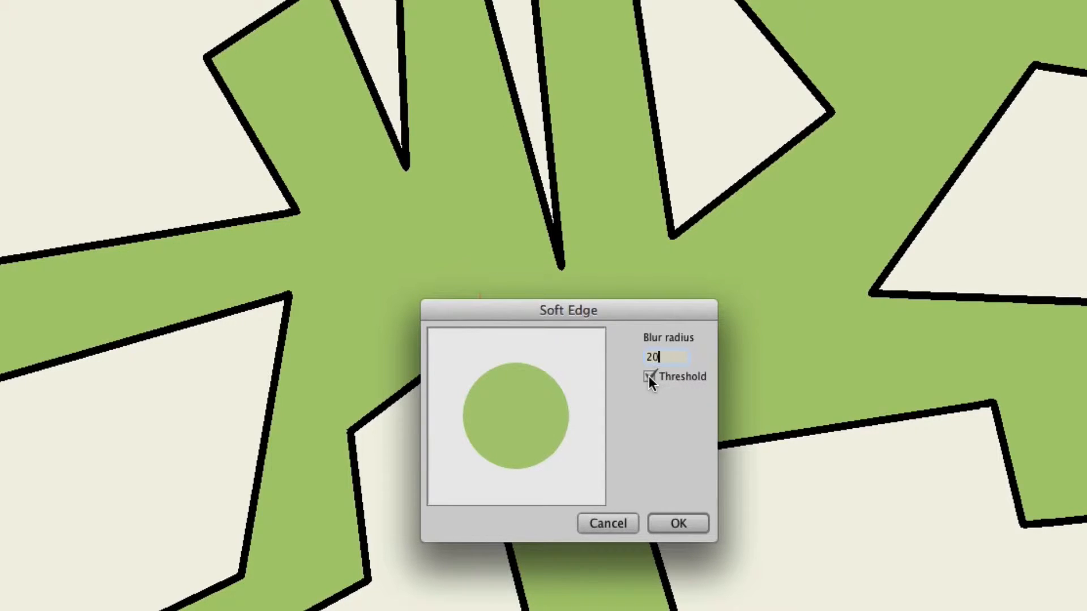
{"action": "left_click", "coordinate": [662, 523]}
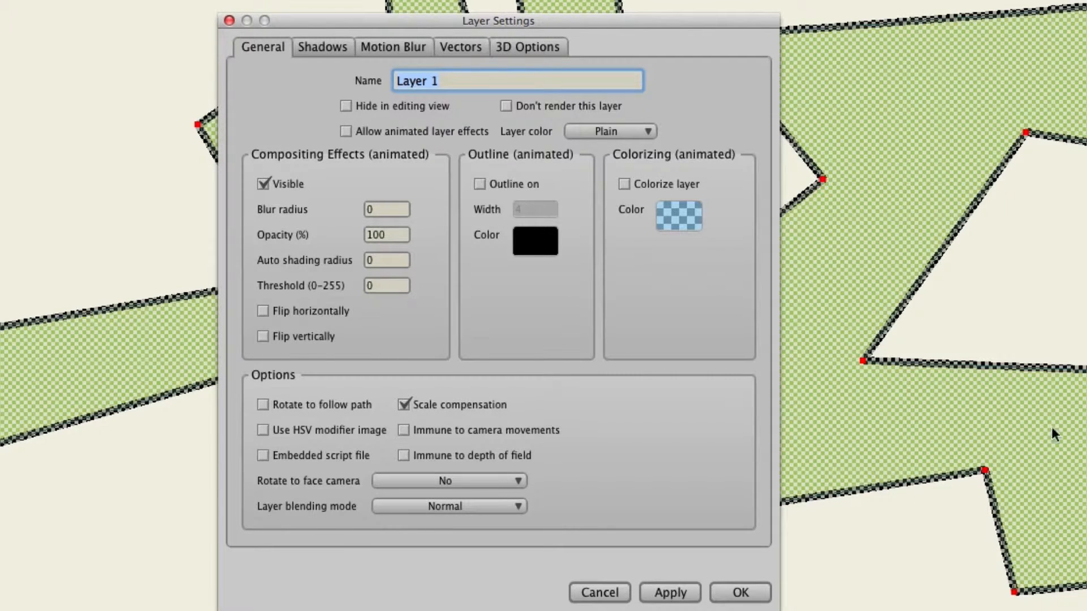
- Set the layer blur radius of Layer 1 to 30 and its threshold to 128, and apply the settings
{"action": "left_click", "coordinate": [383, 213]}
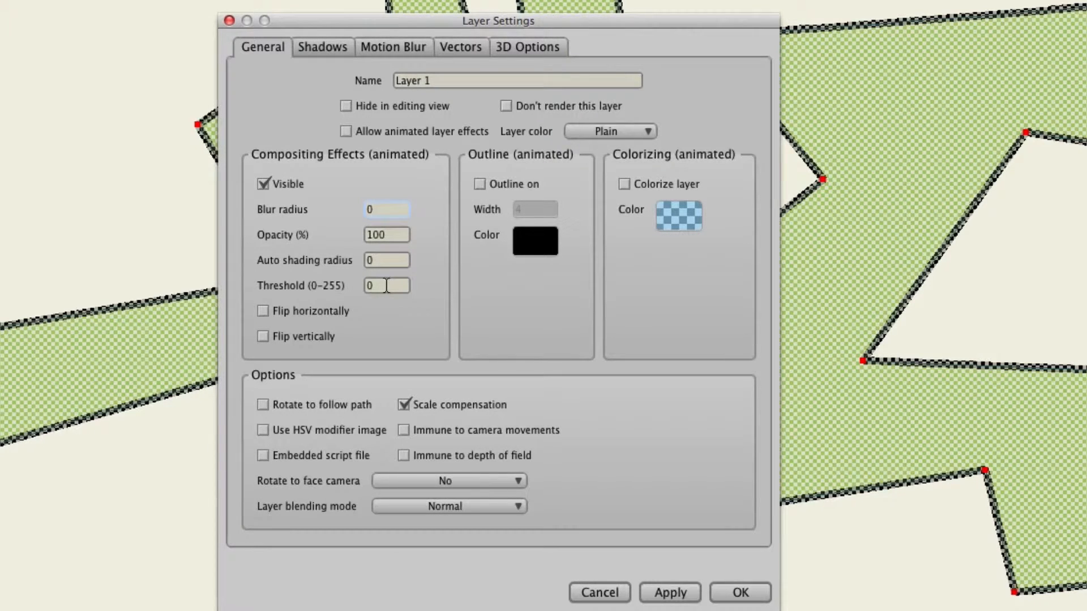
{"action": "double_click", "coordinate": [381, 210]}
{"action": "type", "text": "30"}
{"action": "left_click", "coordinate": [391, 284]}
{"action": "type", "text": "128"}
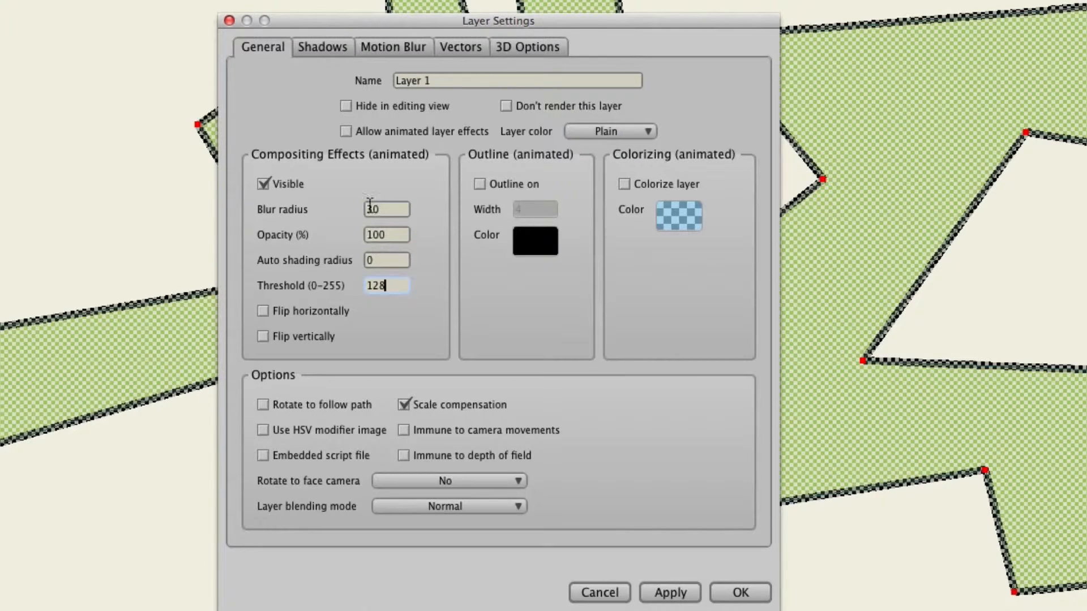
{"action": "left_click", "coordinate": [672, 594]}
{"action": "left_click", "coordinate": [741, 594]}
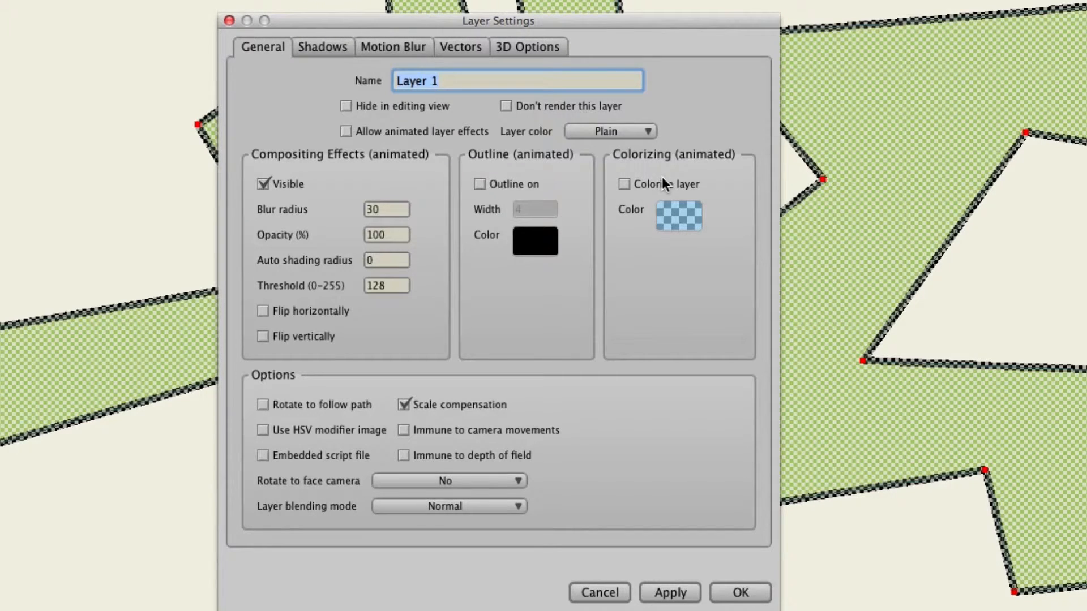
- Enable colorizing for Layer 1 with a fully opaque dark blue and confirm the layer settings
{"action": "left_click", "coordinate": [628, 181]}
{"action": "left_click", "coordinate": [688, 219]}
{"action": "left_click", "coordinate": [794, 282]}
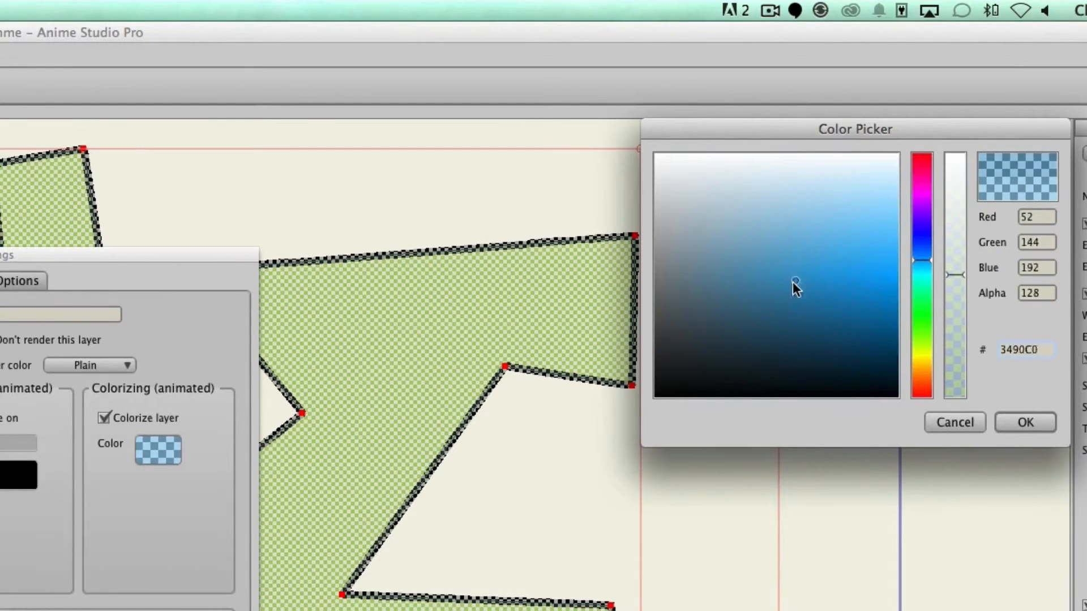
{"action": "left_click_drag", "start_coordinate": [793, 280], "coordinate": [752, 314]}
{"action": "left_click_drag", "start_coordinate": [965, 277], "coordinate": [963, 137]}
{"action": "left_click", "coordinate": [1026, 422]}
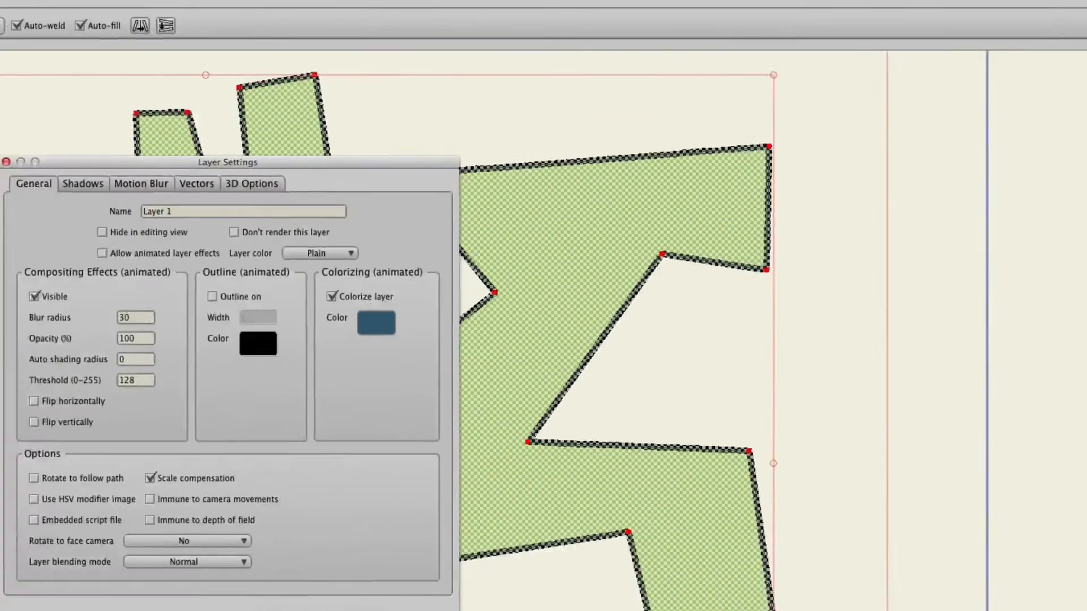
{"action": "left_click", "coordinate": [675, 414]}
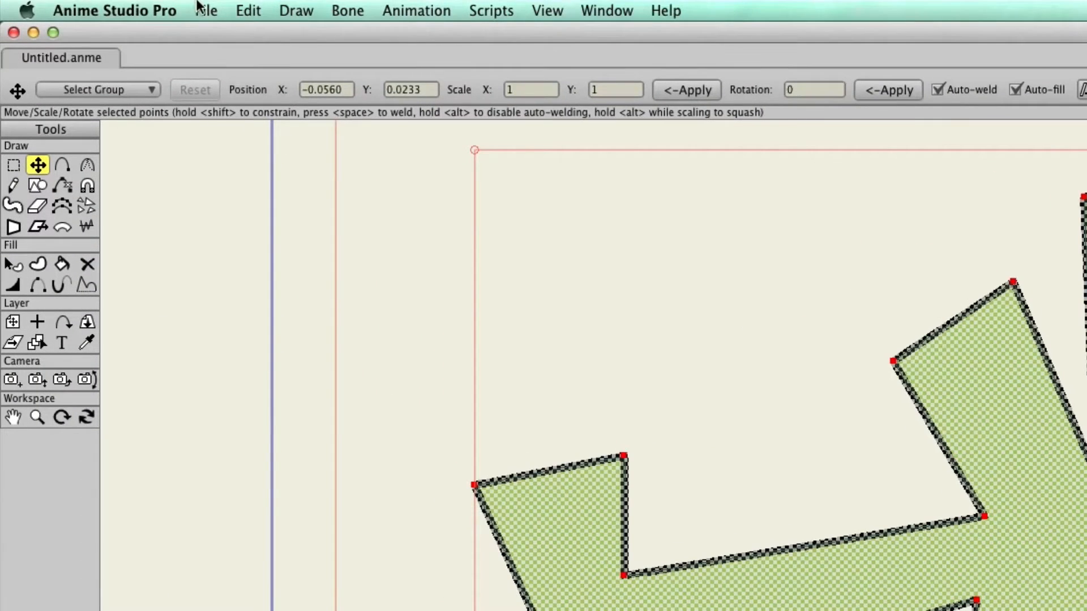
- Create a new document, draw a large oval with the Draw Shape tool in the upper left of the canvas and fill it
{"action": "left_click", "coordinate": [205, 9]}
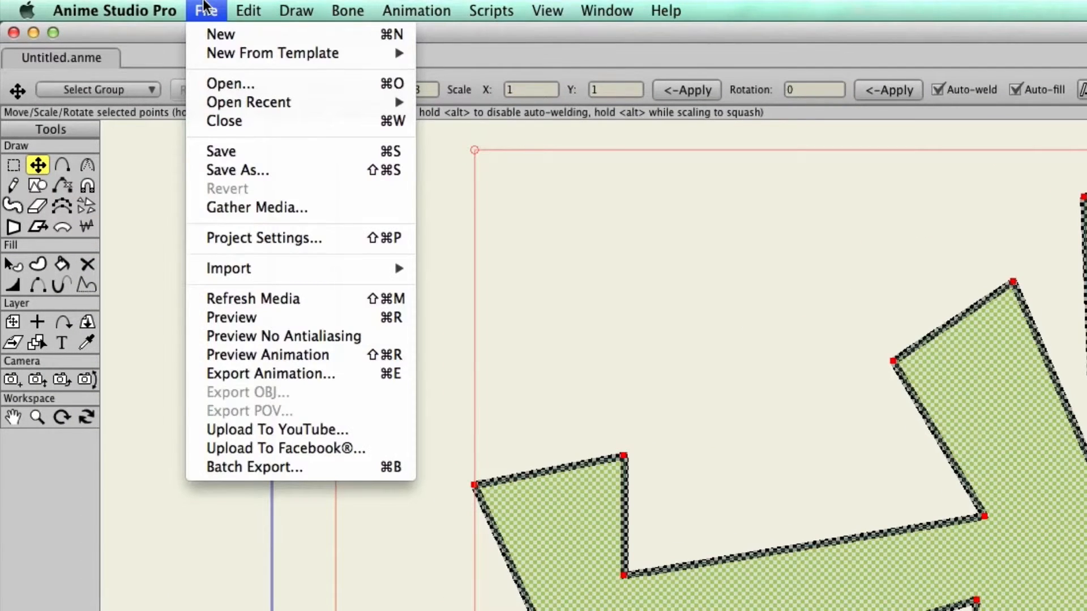
{"action": "left_click", "coordinate": [205, 32]}
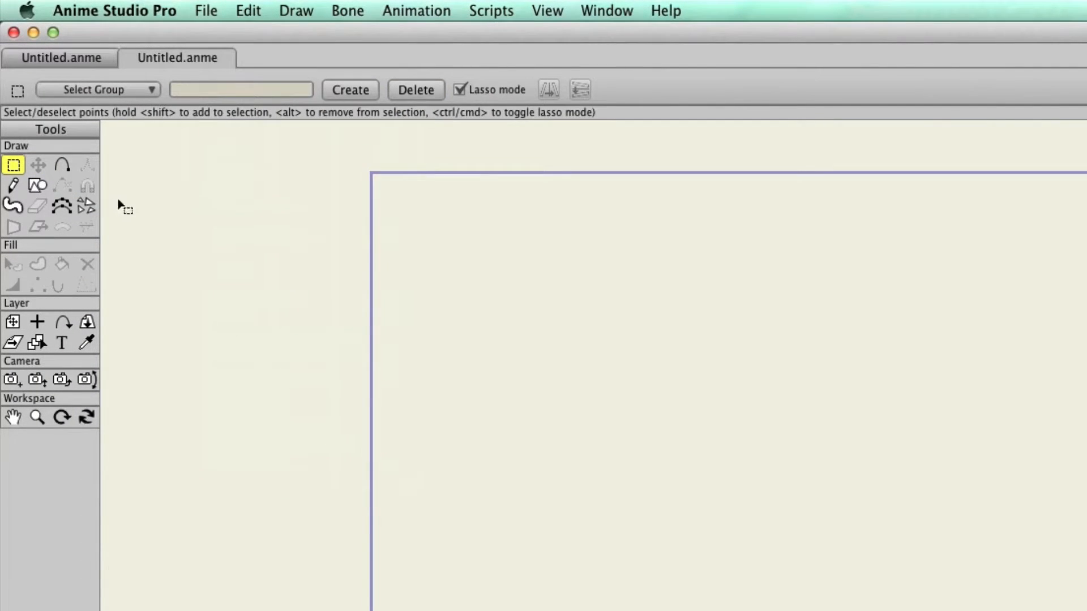
{"action": "left_click", "coordinate": [37, 187]}
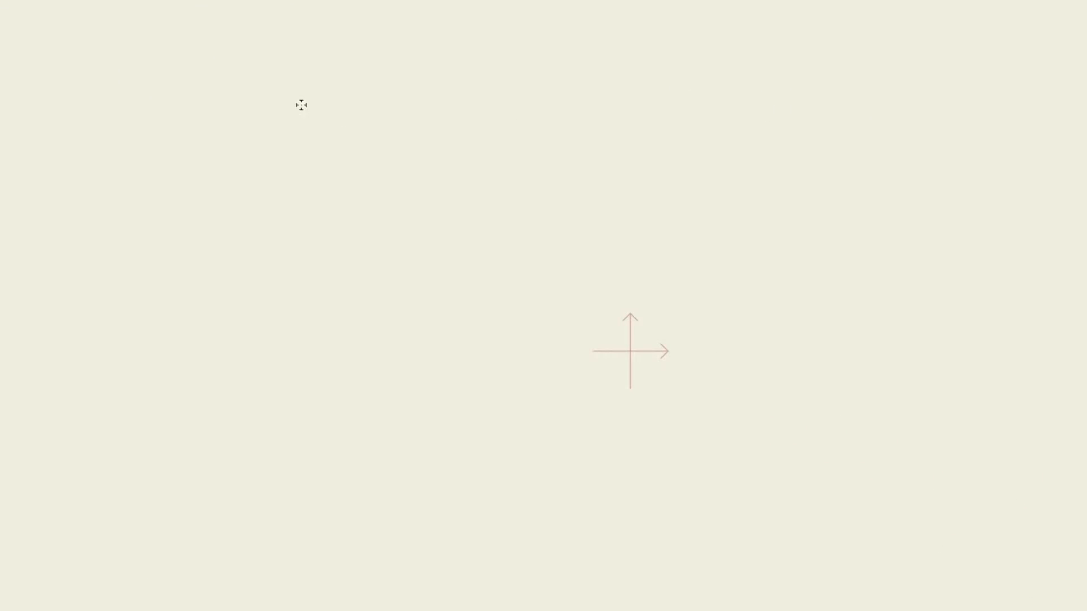
{"action": "mouse_move", "coordinate": [301, 105]}
{"action": "left_mouse_down"}
{"action": "mouse_move", "coordinate": [430, 257]}
{"action": "mouse_move", "coordinate": [543, 328]}
{"action": "left_mouse_up"}
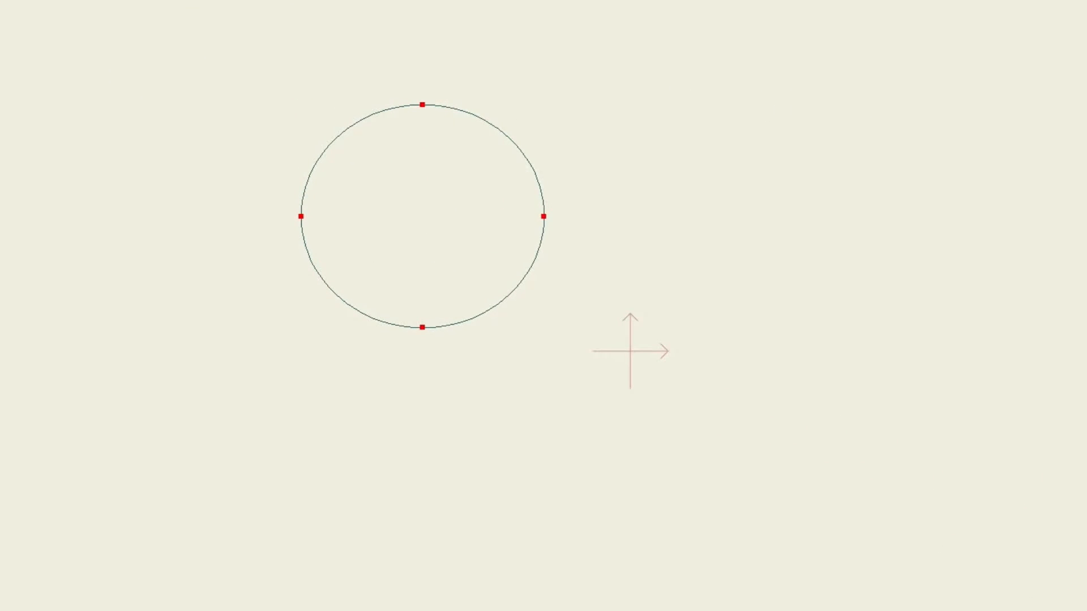
{"action": "key", "text": "Return"}
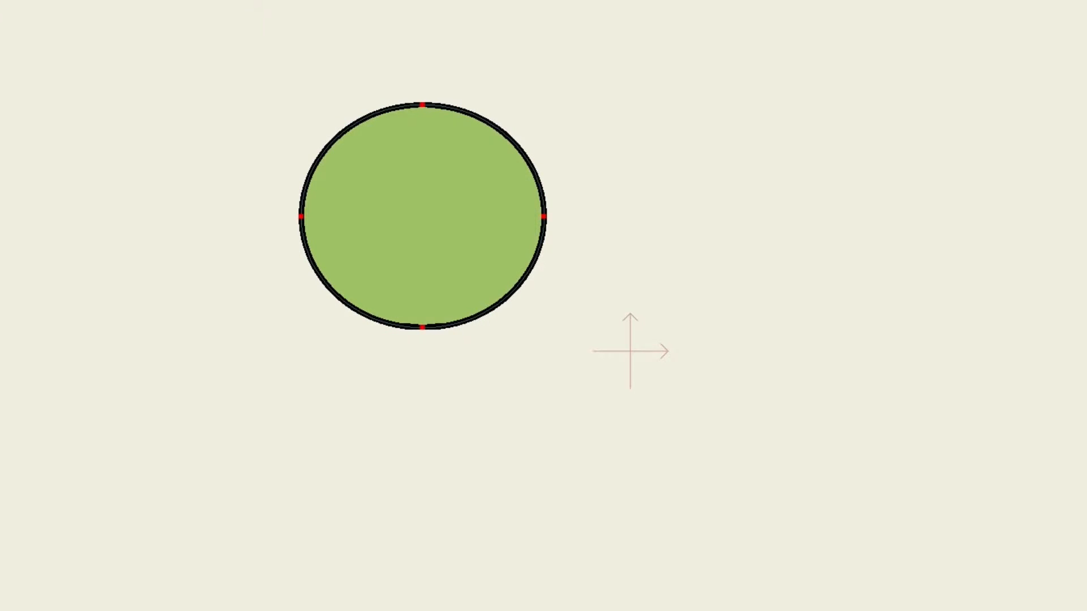
- Draw seven more filled circles of various smaller sizes around the large one, letting some of them overlap
{"action": "left_click_drag", "start_coordinate": [641, 214], "coordinate": [808, 377]}
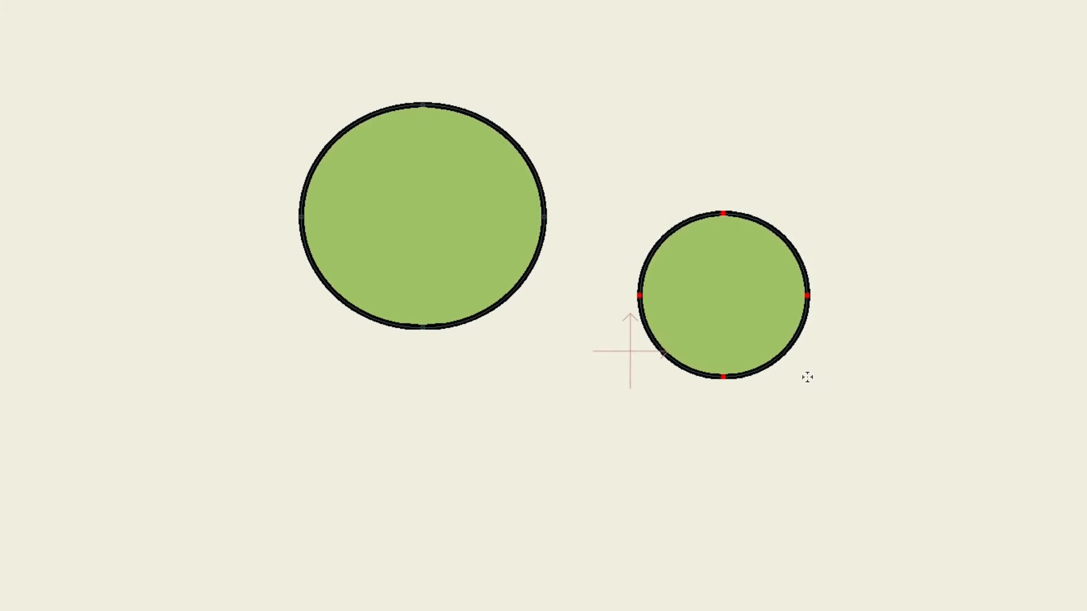
{"action": "left_click_drag", "start_coordinate": [547, 336], "coordinate": [625, 419]}
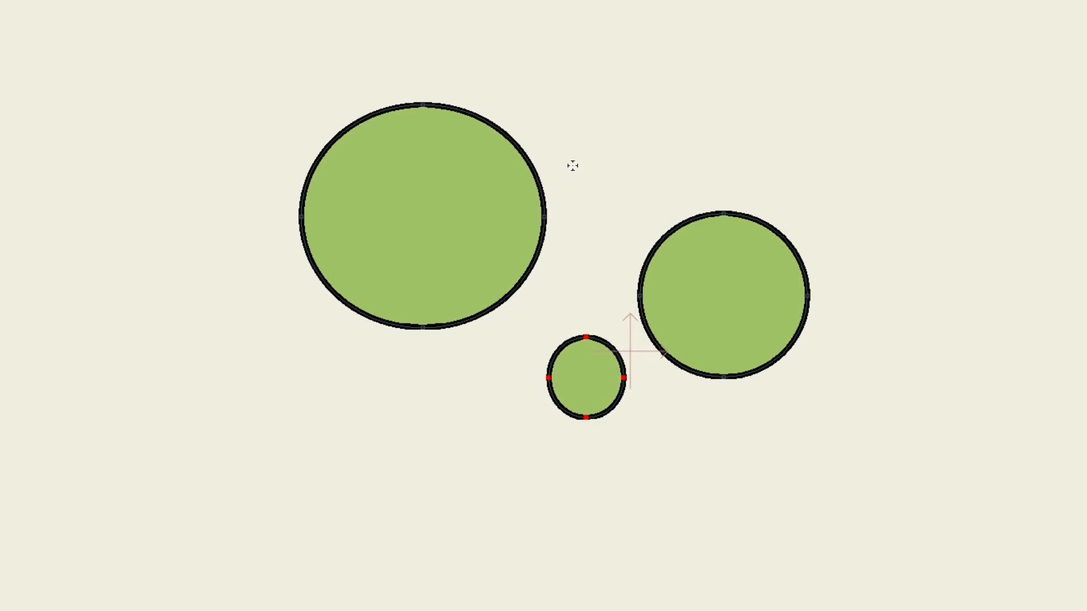
{"action": "left_click_drag", "start_coordinate": [569, 169], "coordinate": [630, 227]}
{"action": "left_click_drag", "start_coordinate": [561, 265], "coordinate": [598, 305]}
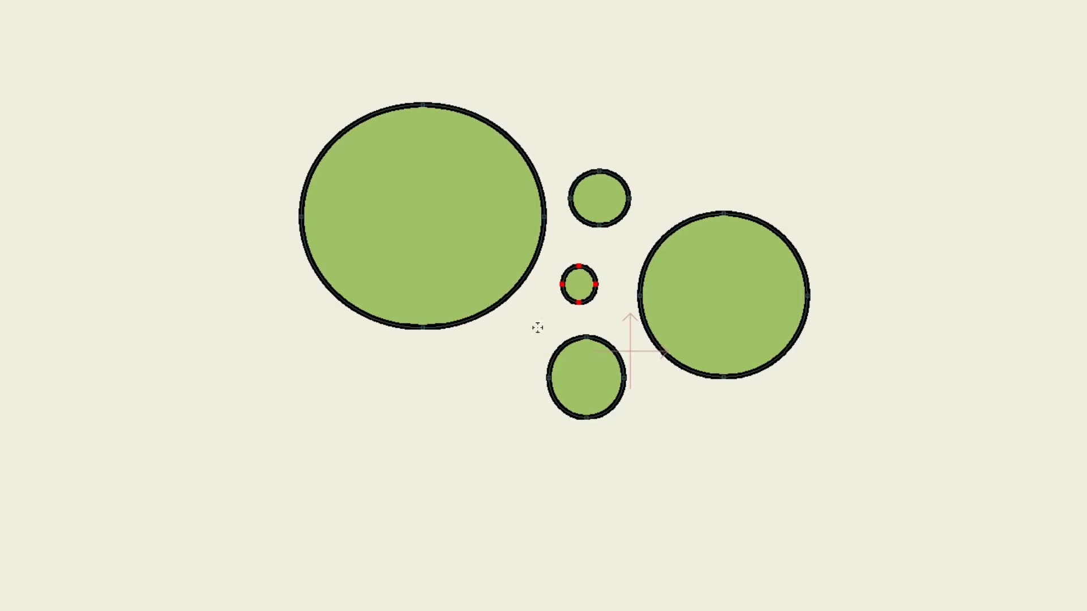
{"action": "left_click_drag", "start_coordinate": [240, 278], "coordinate": [415, 450]}
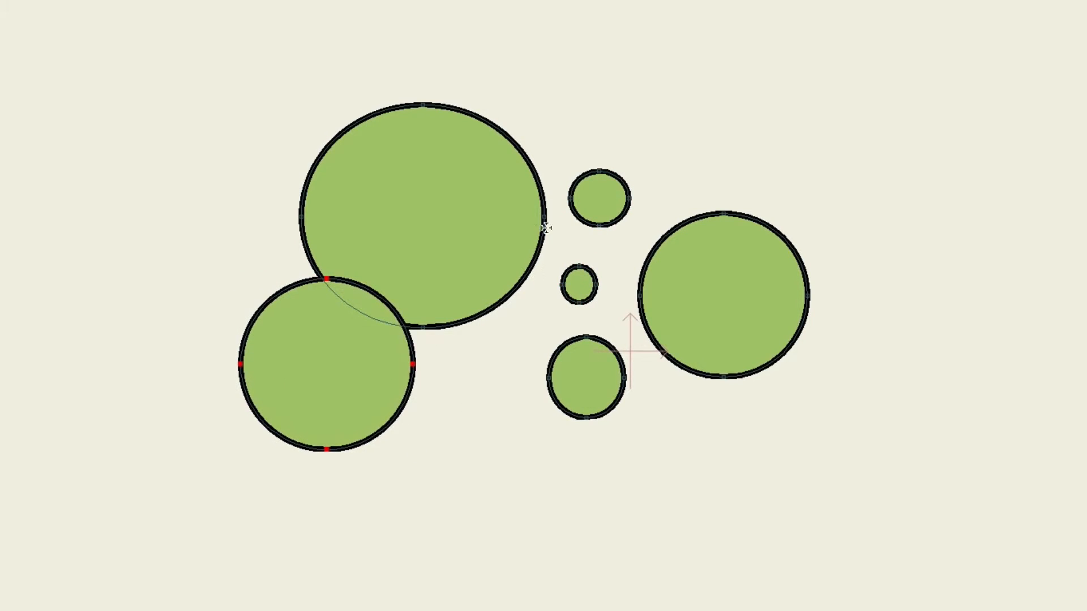
{"action": "left_click_drag", "start_coordinate": [460, 289], "coordinate": [590, 409]}
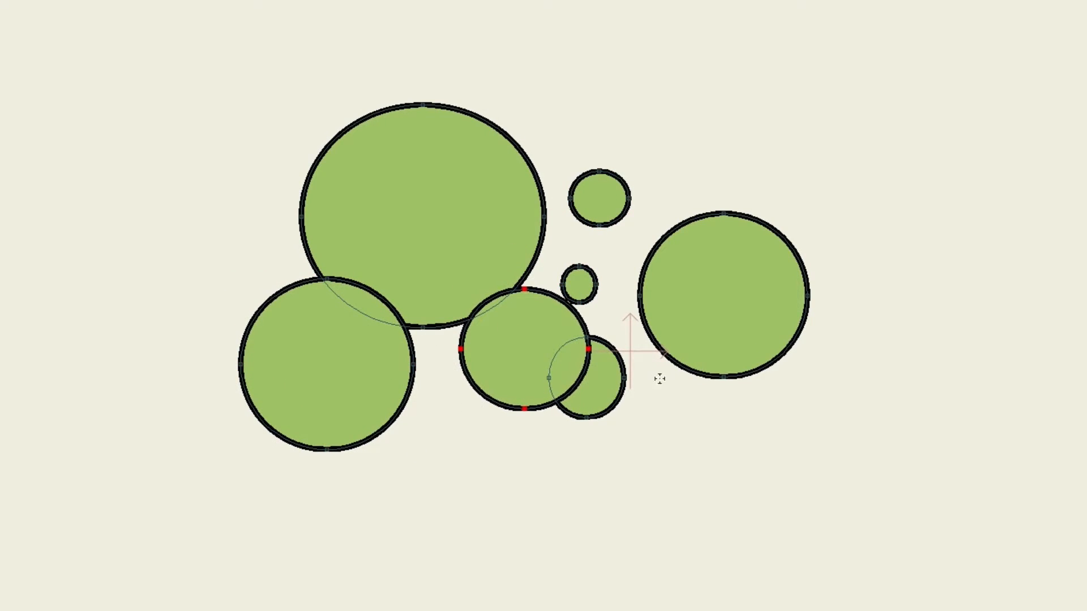
{"action": "left_click_drag", "start_coordinate": [632, 317], "coordinate": [787, 460]}
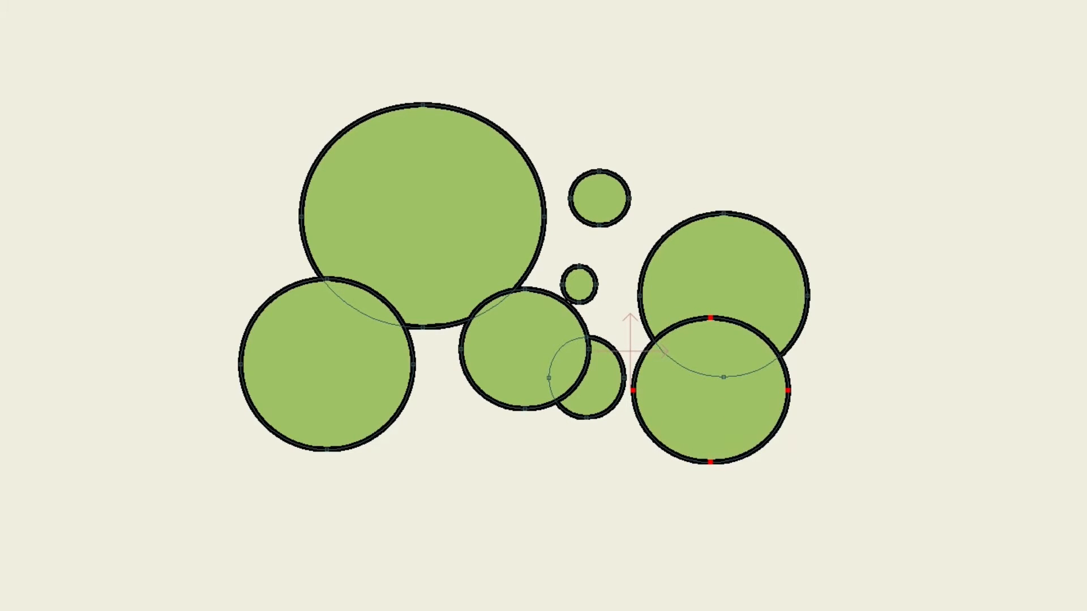
- Set the blur radius of Layer 1 to 30 and its threshold to 128, and confirm the layer settings
{"action": "double_click", "coordinate": [1078, 396]}
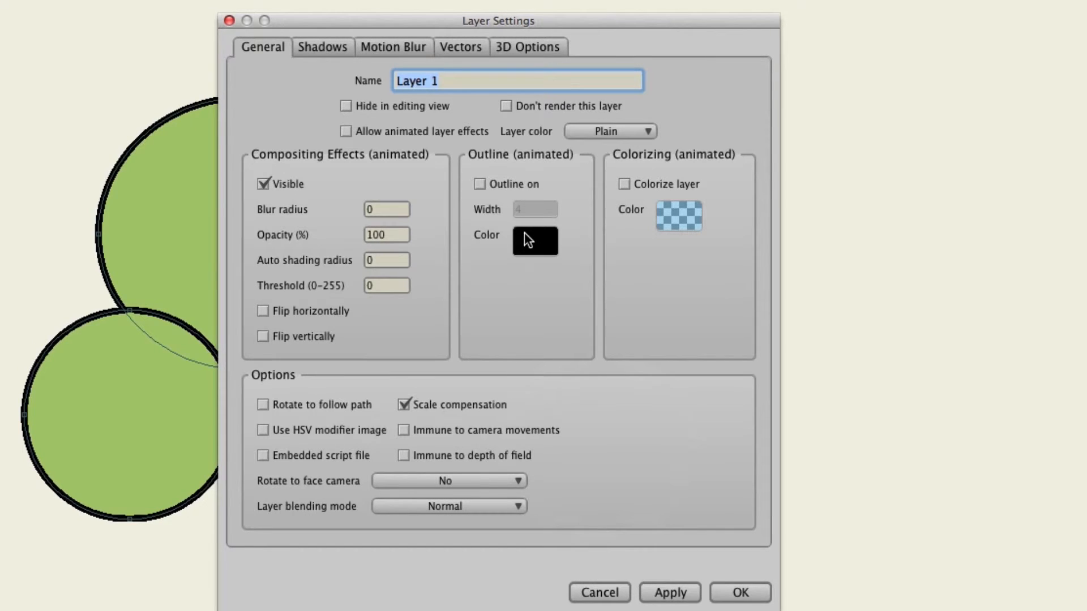
{"action": "left_click", "coordinate": [394, 213]}
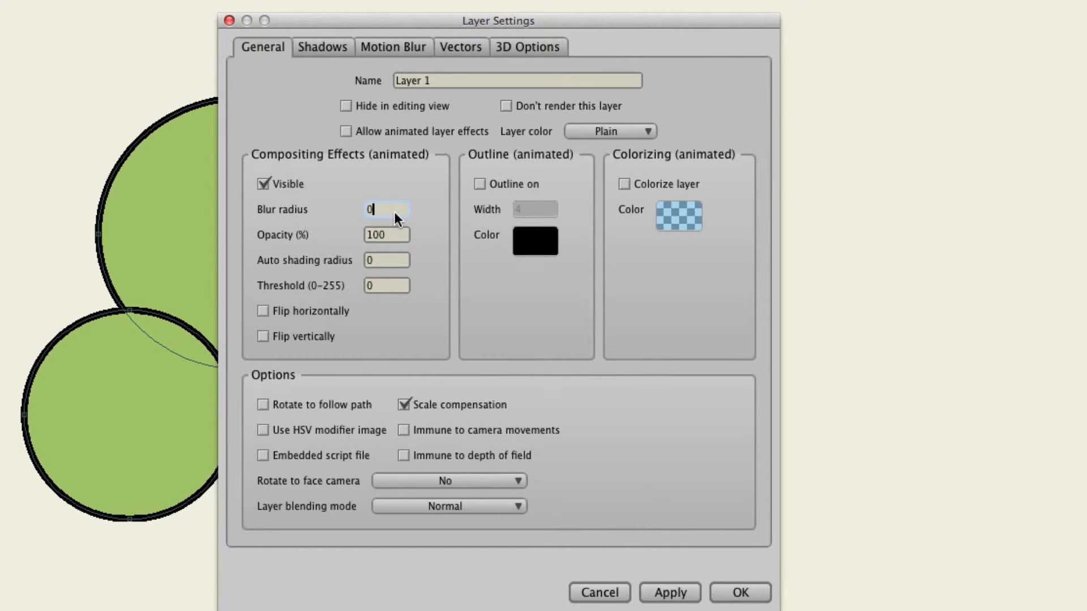
{"action": "key", "text": "BackSpace"}
{"action": "type", "text": "30"}
{"action": "left_click_drag", "start_coordinate": [386, 281], "coordinate": [325, 283]}
{"action": "type", "text": "128"}
{"action": "left_click", "coordinate": [740, 593]}
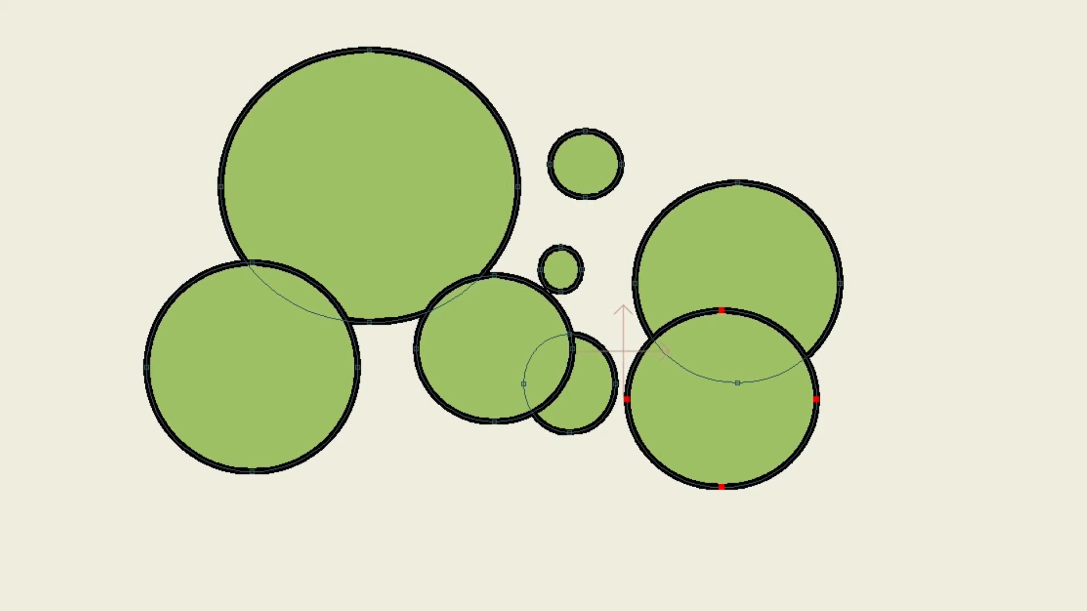
- Enable colorizing for Layer 1 with a fully opaque green (32A123) and confirm the layer settings
{"action": "double_click", "coordinate": [1085, 238]}
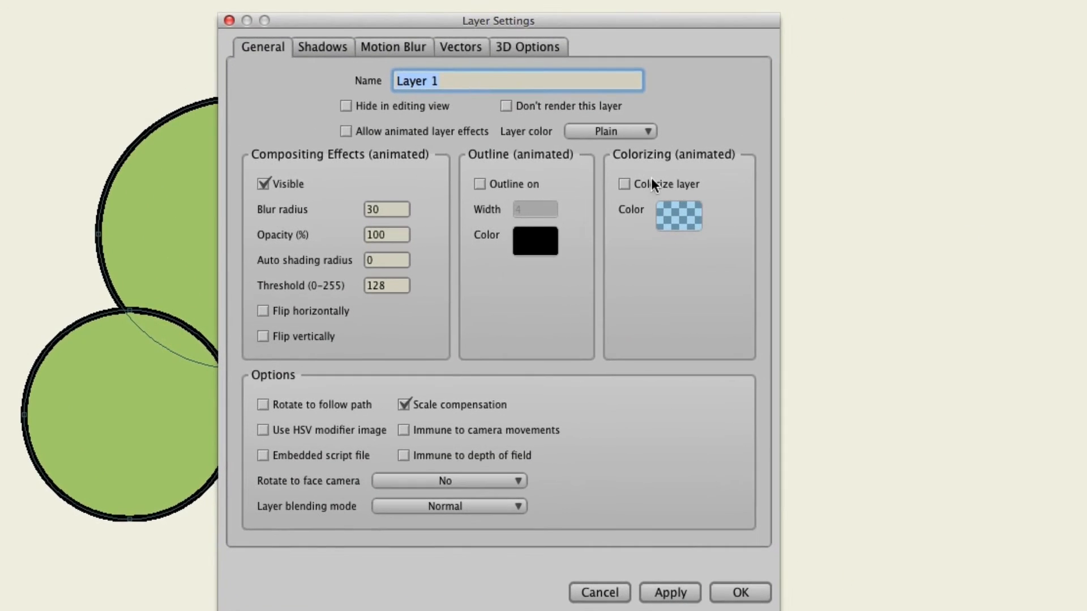
{"action": "left_click", "coordinate": [647, 183]}
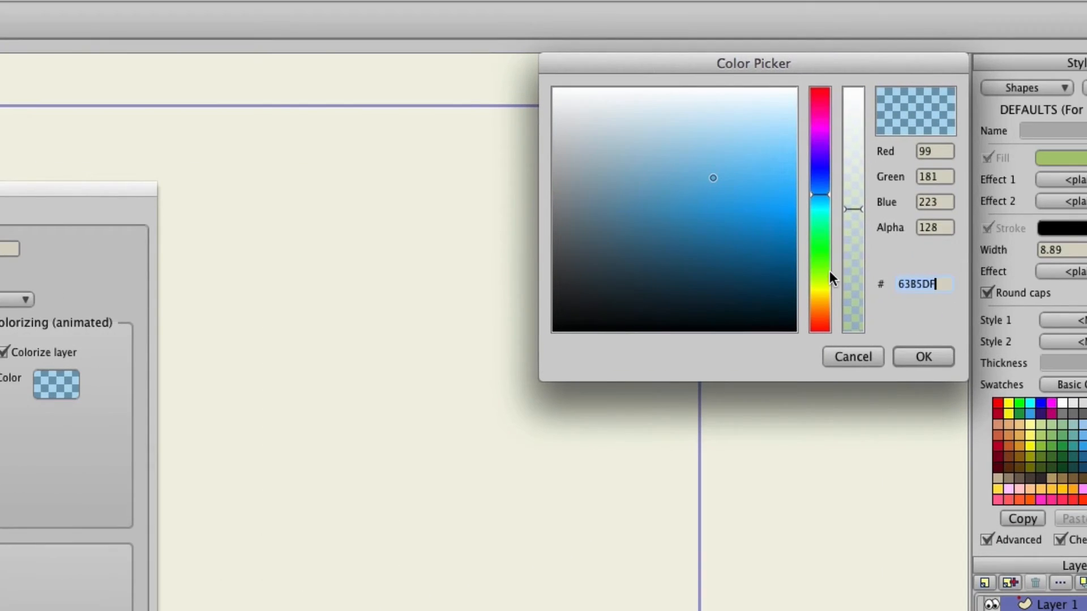
{"action": "left_click_drag", "start_coordinate": [823, 245], "coordinate": [823, 254]}
{"action": "left_click_drag", "start_coordinate": [760, 216], "coordinate": [707, 237]}
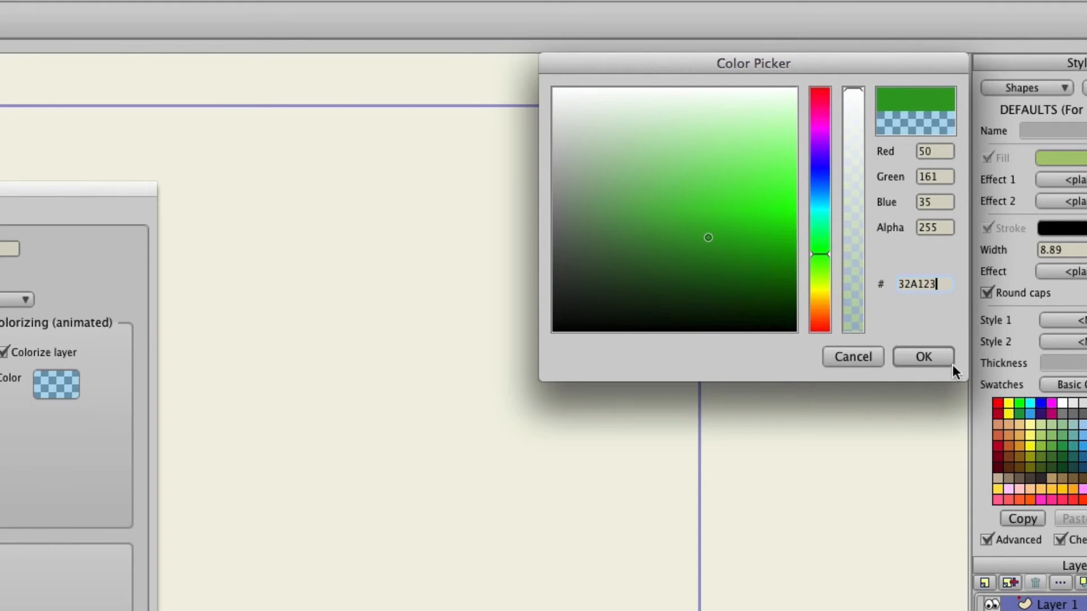
{"action": "left_click", "coordinate": [926, 357]}
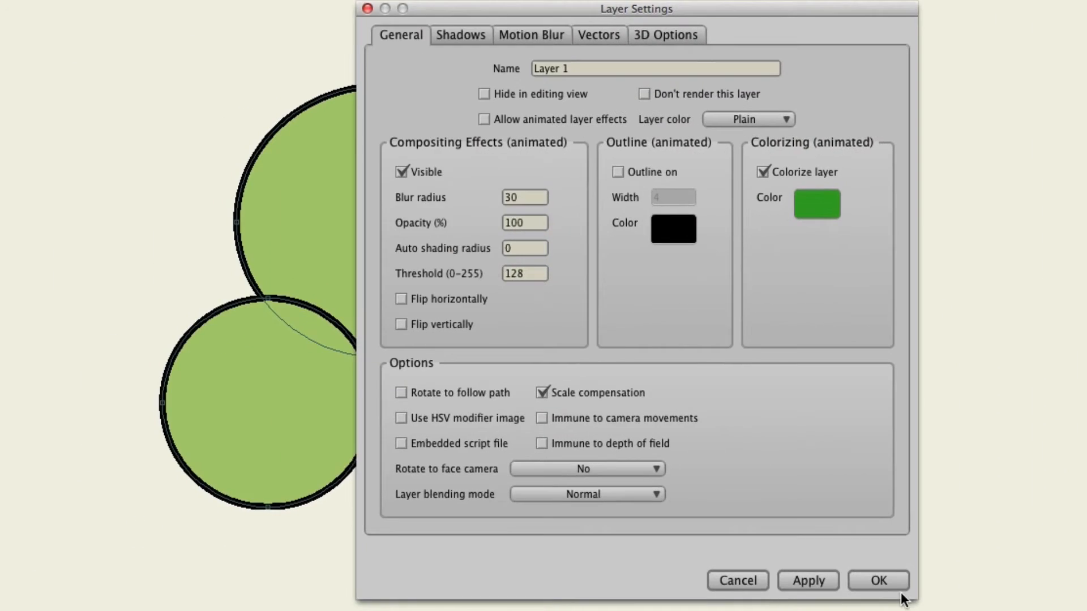
{"action": "left_click", "coordinate": [901, 592]}
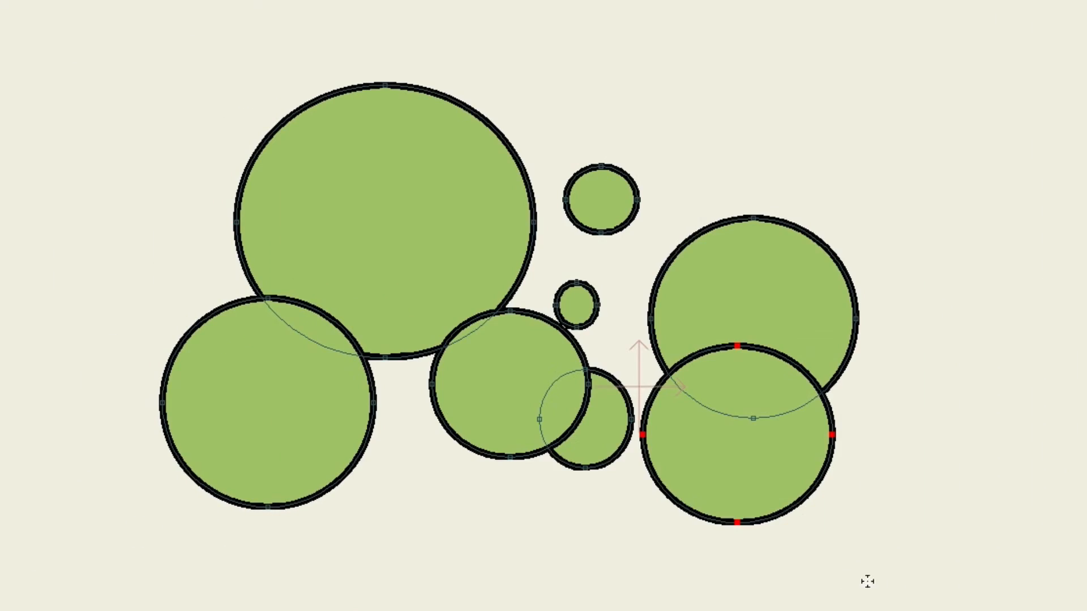
- Keyframe the circles' current pose at frame 1, and at frame 24 move the lower-right circle downward with Transform Points
{"action": "key", "text": "t"}
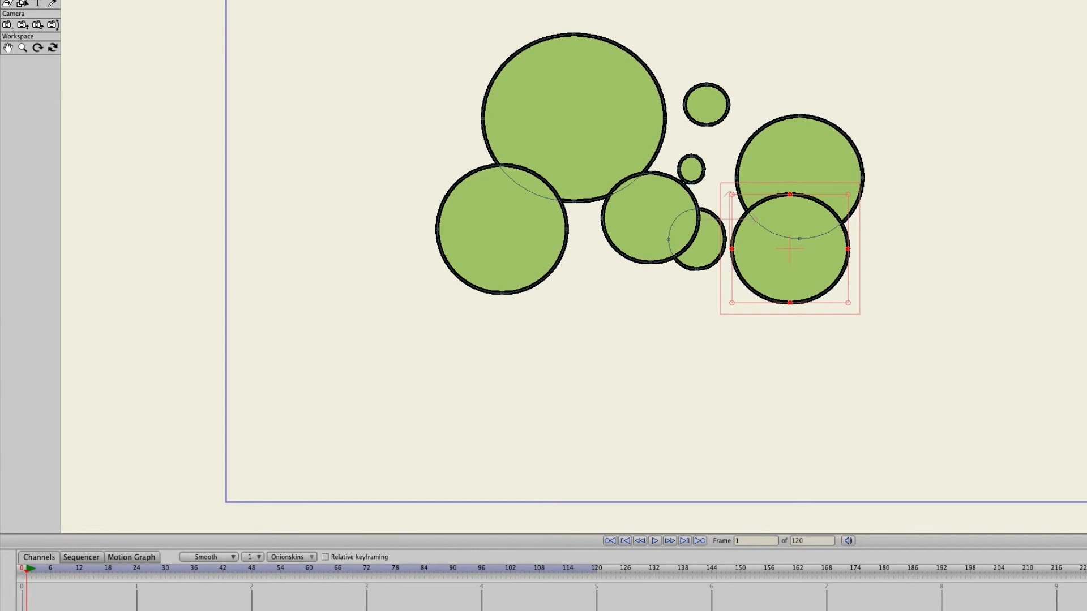
{"action": "key", "text": "super+f"}
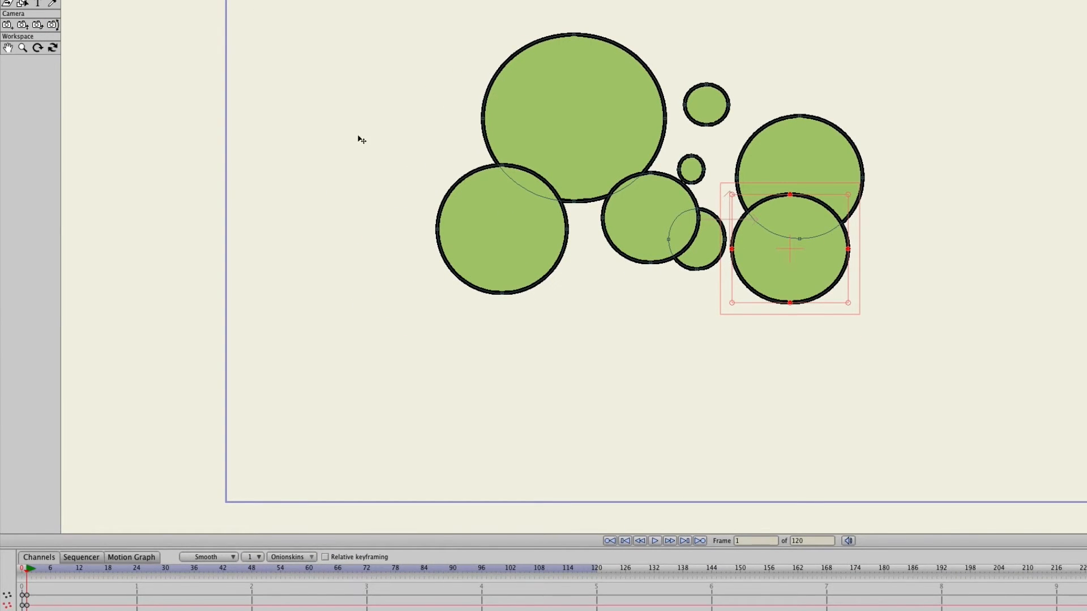
{"action": "left_click", "coordinate": [136, 569]}
{"action": "left_click_drag", "start_coordinate": [772, 260], "coordinate": [764, 324]}
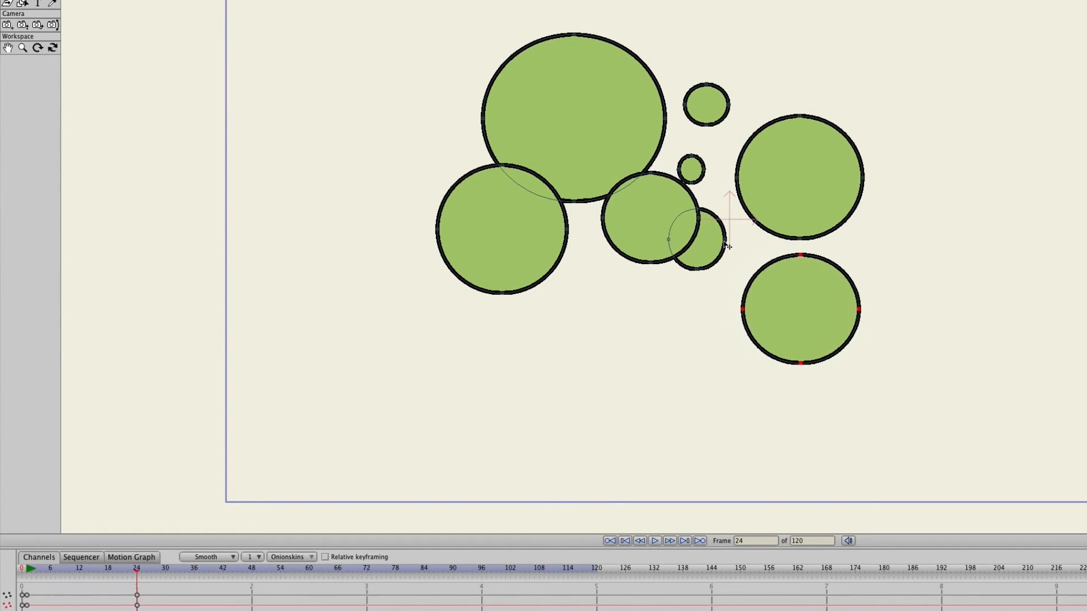
- At frame 24, separate the small lower circle, the middle circle and the leftmost circle by moving each one outward
{"action": "left_click", "coordinate": [701, 250]}
{"action": "left_click_drag", "start_coordinate": [700, 249], "coordinate": [720, 266]}
{"action": "left_click", "coordinate": [645, 215]}
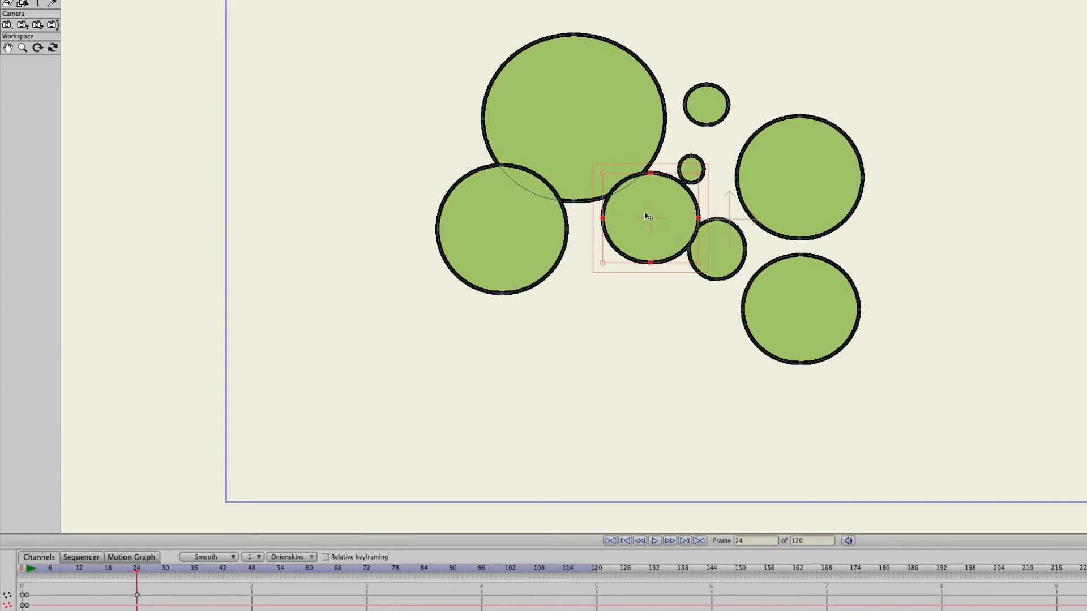
{"action": "left_click_drag", "start_coordinate": [645, 216], "coordinate": [628, 245]}
{"action": "left_click", "coordinate": [503, 224]}
{"action": "left_click_drag", "start_coordinate": [522, 235], "coordinate": [478, 228]}
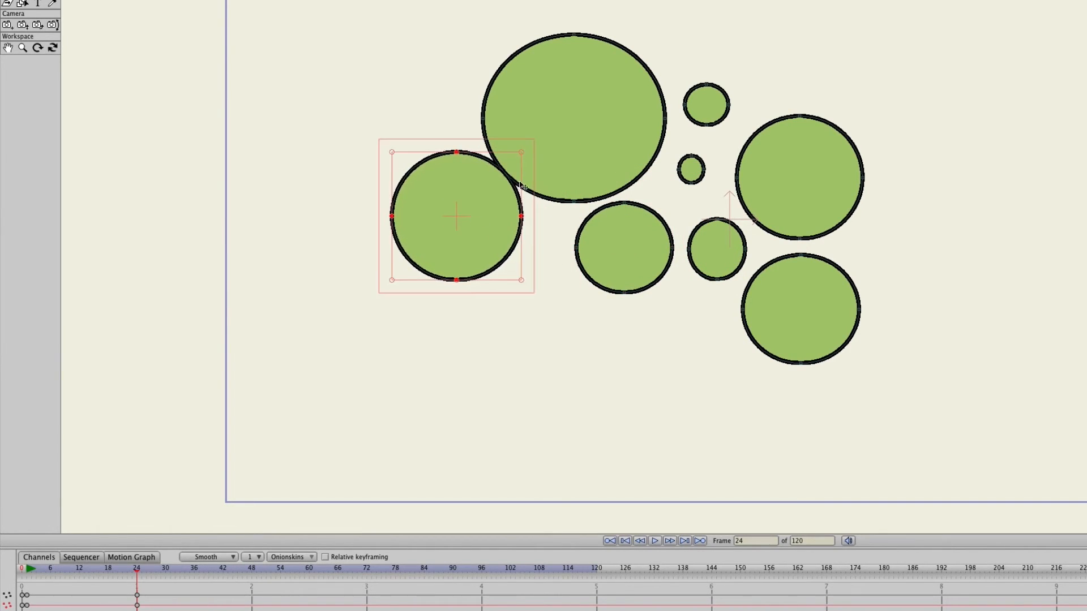
- At frame 24, move the largest circle and the tiny one down, and shift the small upper and upper-right circles left and slightly down
{"action": "left_click", "coordinate": [572, 107]}
{"action": "left_click_drag", "start_coordinate": [572, 107], "coordinate": [566, 179]}
{"action": "left_click", "coordinate": [706, 107]}
{"action": "left_click_drag", "start_coordinate": [707, 108], "coordinate": [654, 133]}
{"action": "left_click", "coordinate": [691, 170]}
{"action": "left_click_drag", "start_coordinate": [691, 170], "coordinate": [680, 209]}
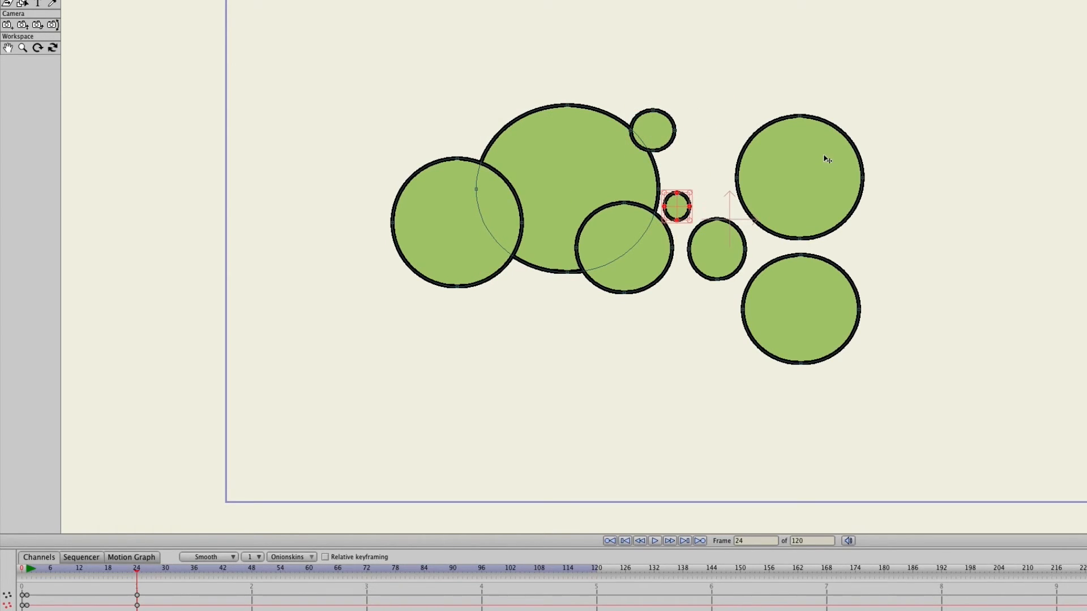
{"action": "left_click", "coordinate": [825, 171]}
{"action": "left_click_drag", "start_coordinate": [825, 171], "coordinate": [778, 186]}
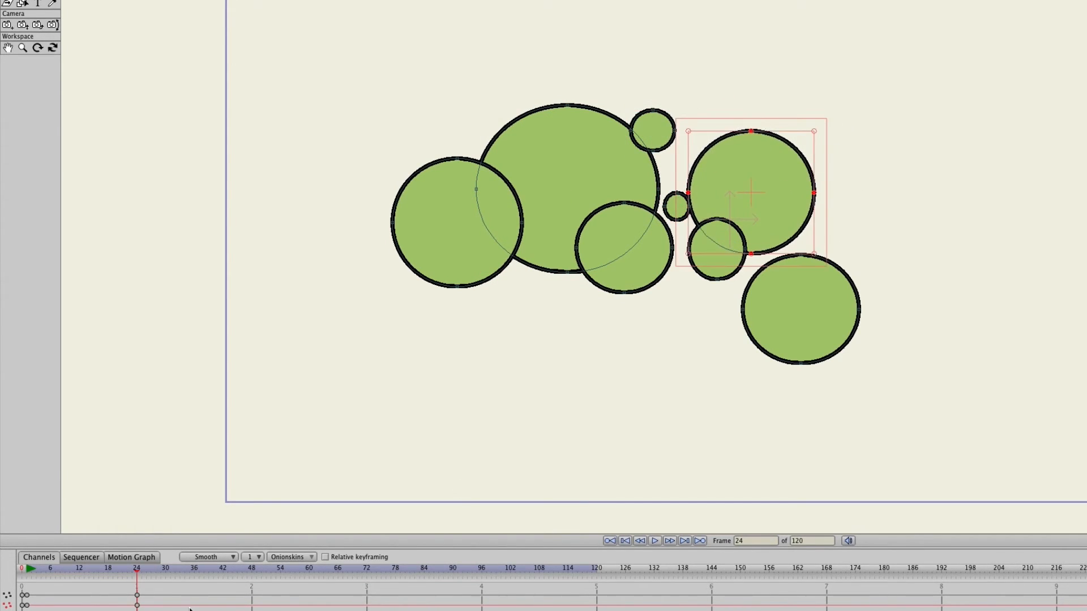
- Render previews of the animated circles at frames 16 and 12, closing each preview
{"action": "left_click_drag", "start_coordinate": [137, 571], "coordinate": [98, 571]}
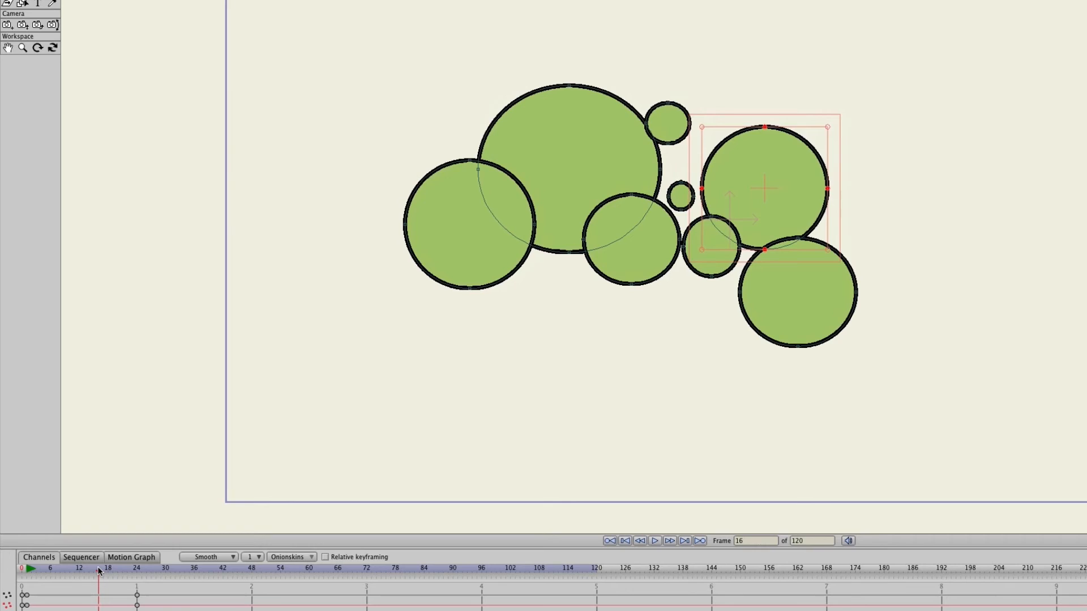
{"action": "key", "text": "ctrl+r"}
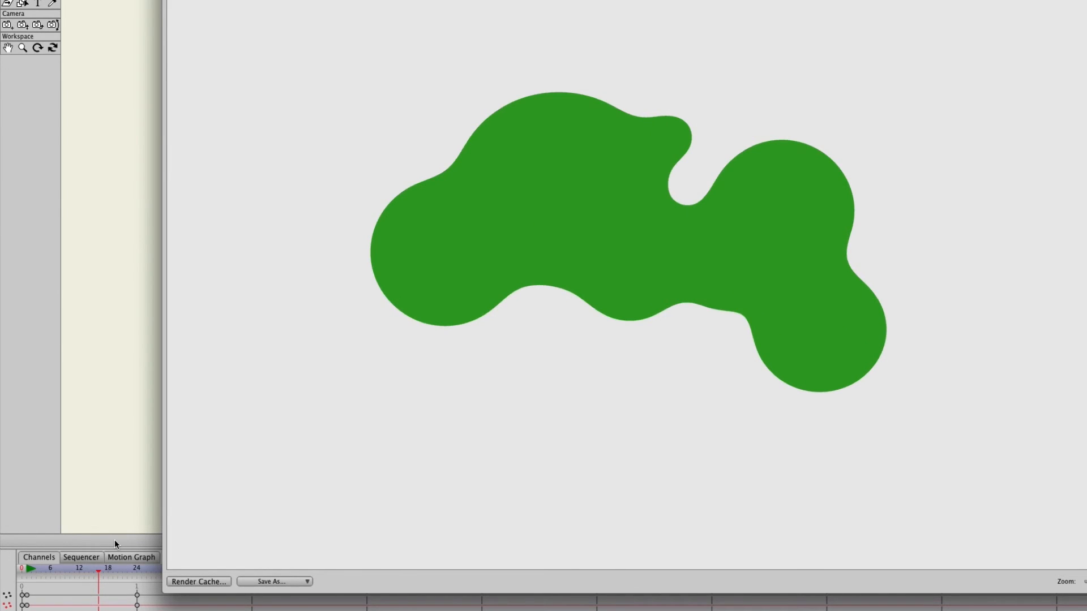
{"action": "key", "text": "ctrl+w"}
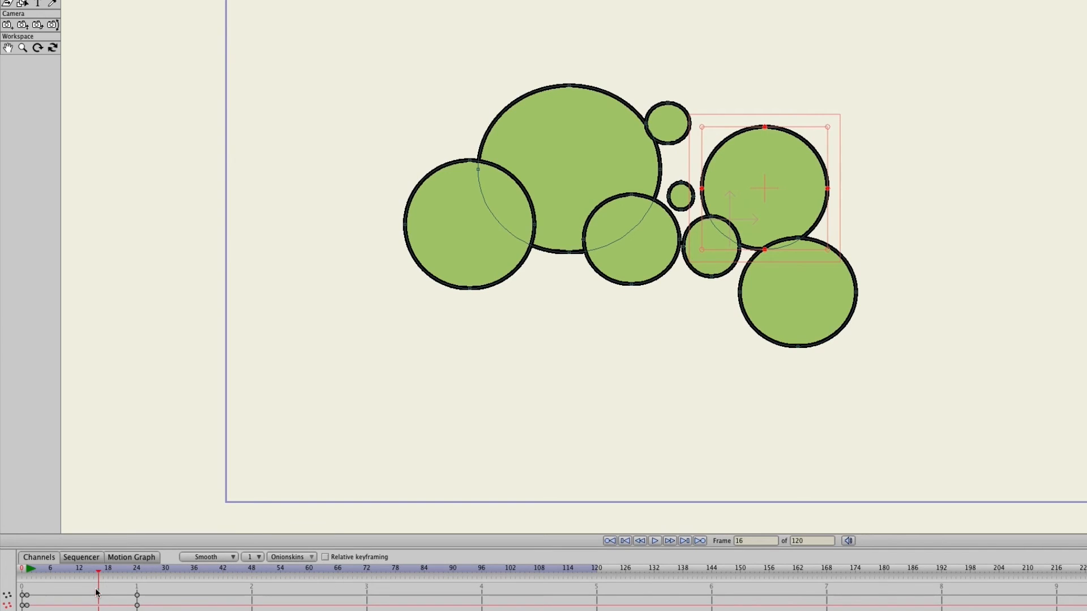
{"action": "left_click_drag", "start_coordinate": [98, 573], "coordinate": [82, 573]}
{"action": "key", "text": "ctrl+r"}
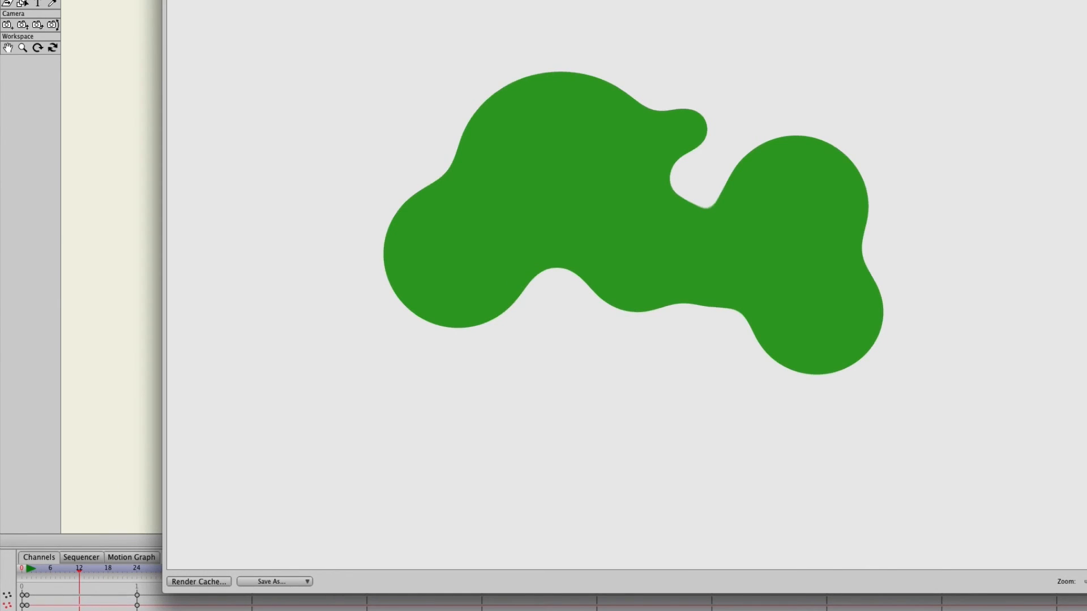
{"action": "key", "text": "ctrl+w"}
- Render previews of the animated circles at frames 20 and 24 to compare the merged shape
{"action": "left_click_drag", "start_coordinate": [107, 571], "coordinate": [117, 569]}
{"action": "key", "text": "ctrl+r"}
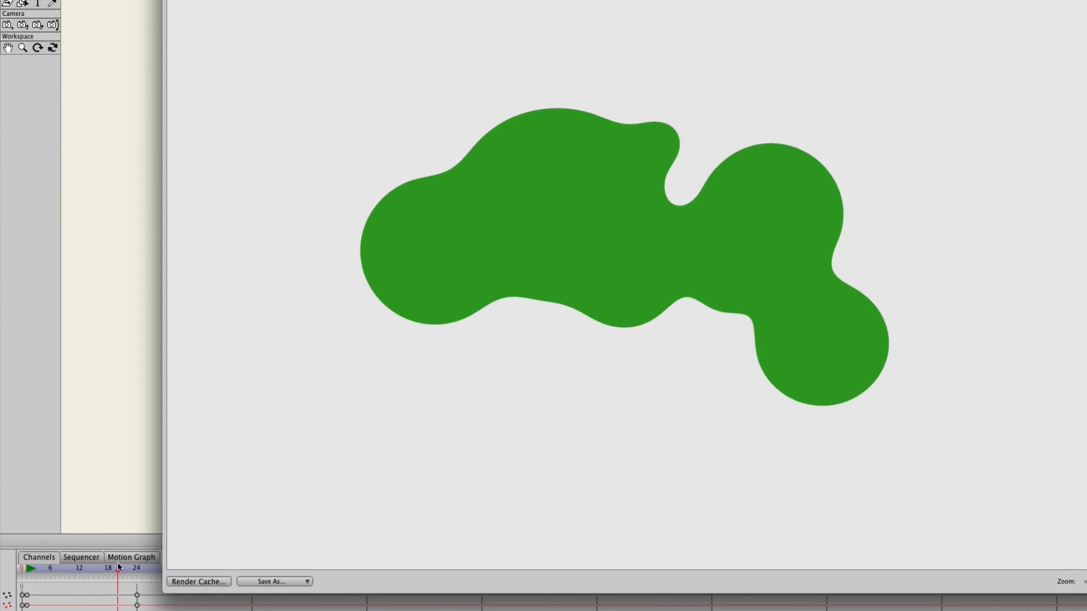
{"action": "key", "text": "ctrl+w"}
{"action": "left_click", "coordinate": [136, 571]}
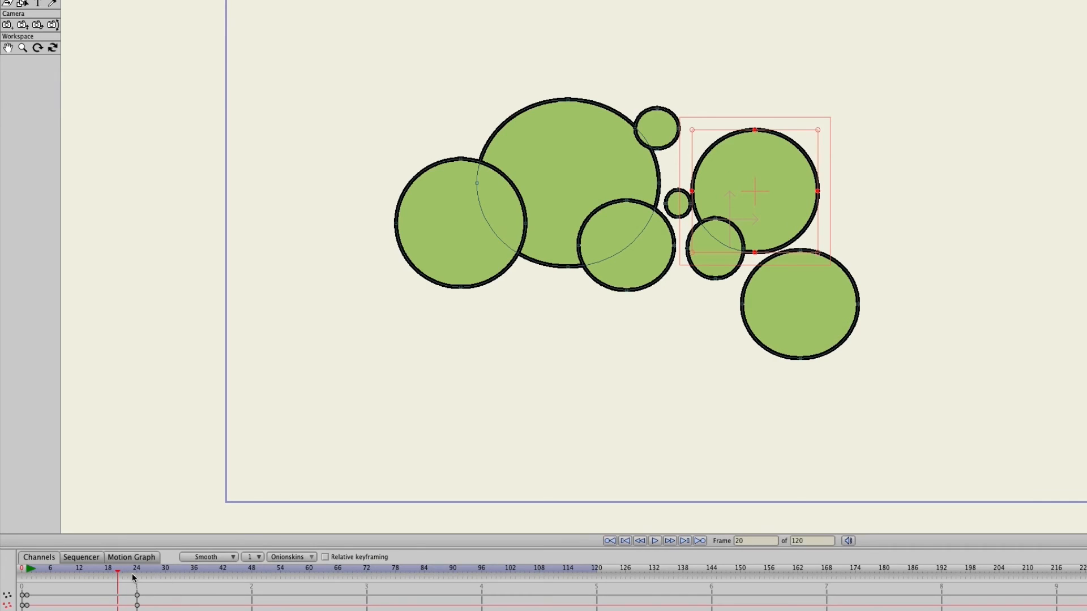
{"action": "key", "text": "ctrl+r"}
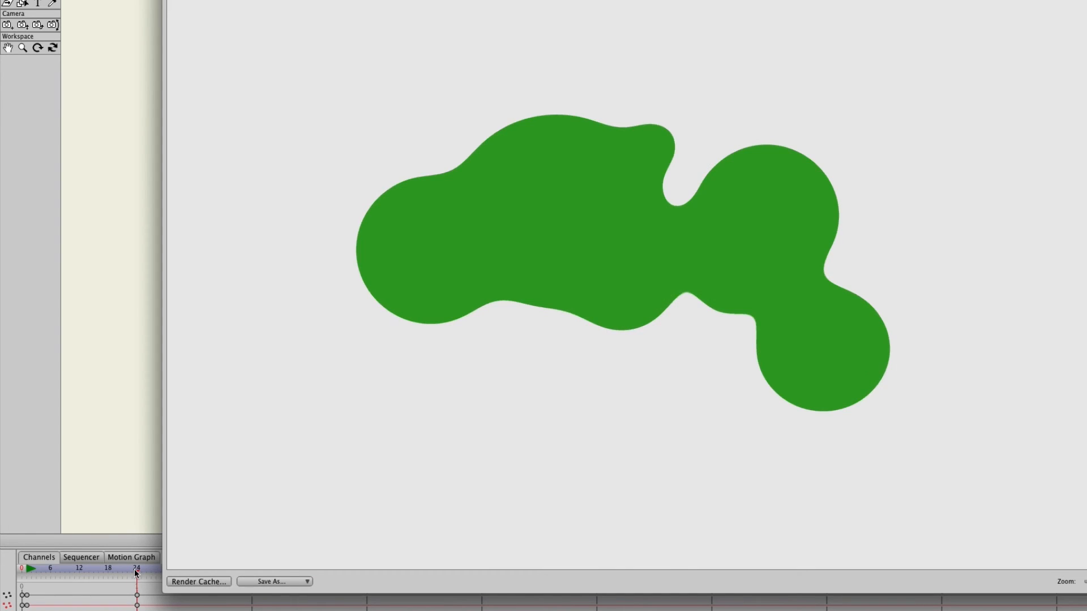